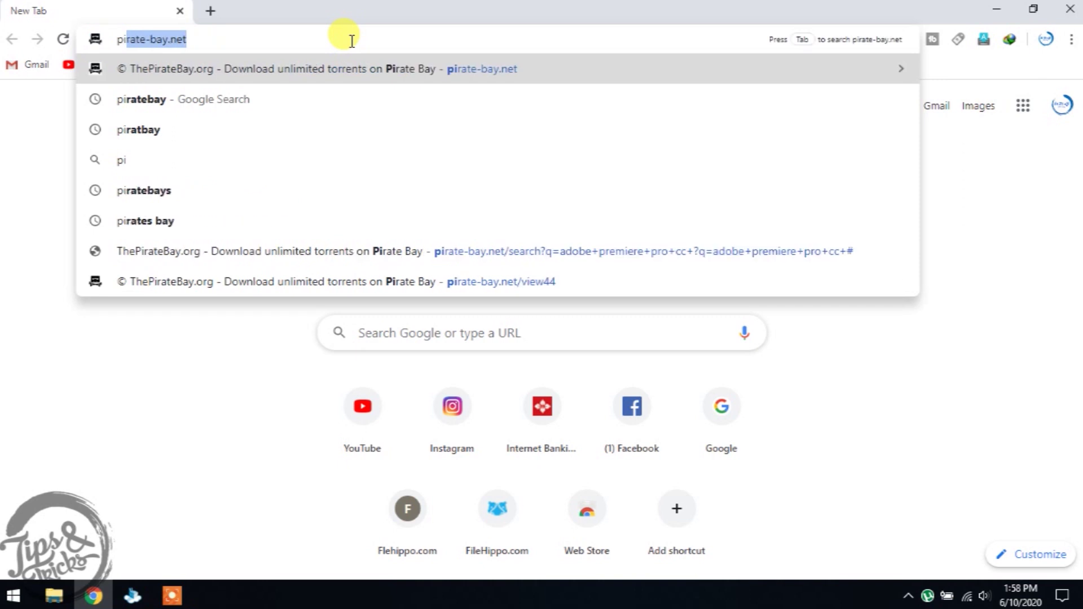
Search the web for piratebay and open the thepirate-bay.org result
{"action": "type", "text": "bay"}
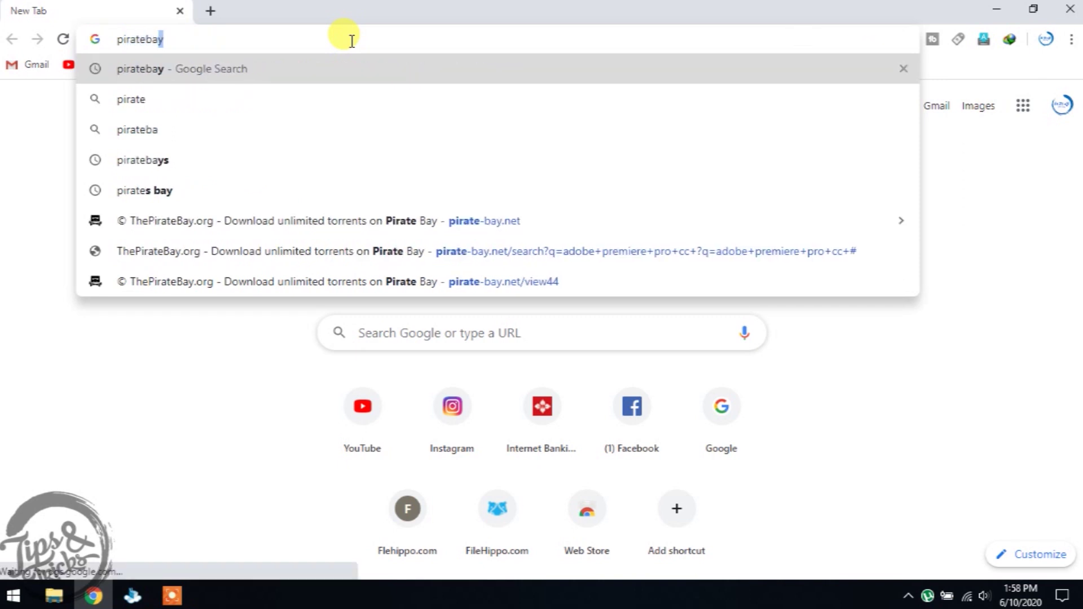
{"action": "key", "text": "Return"}
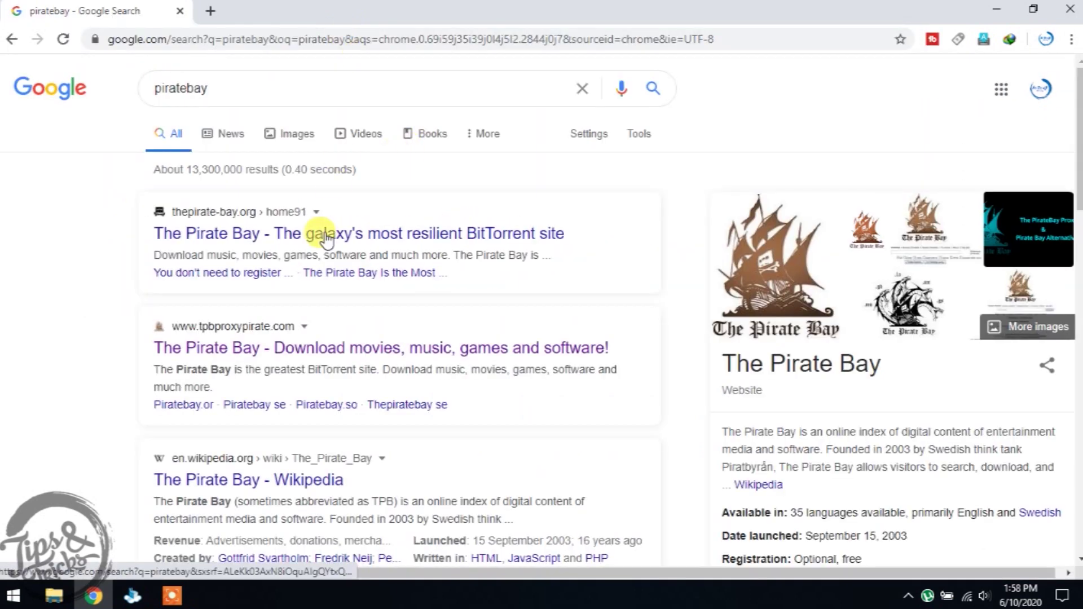
{"action": "left_click", "coordinate": [326, 234]}
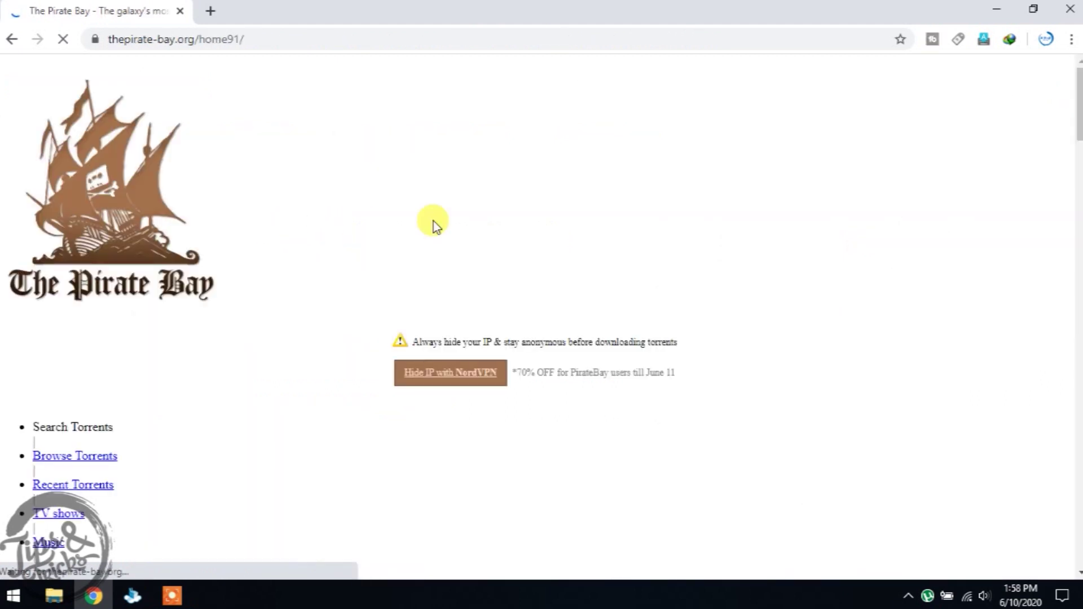
Search the torrent site for recuva and dismiss the NordVPN offer
{"action": "left_click", "coordinate": [500, 441]}
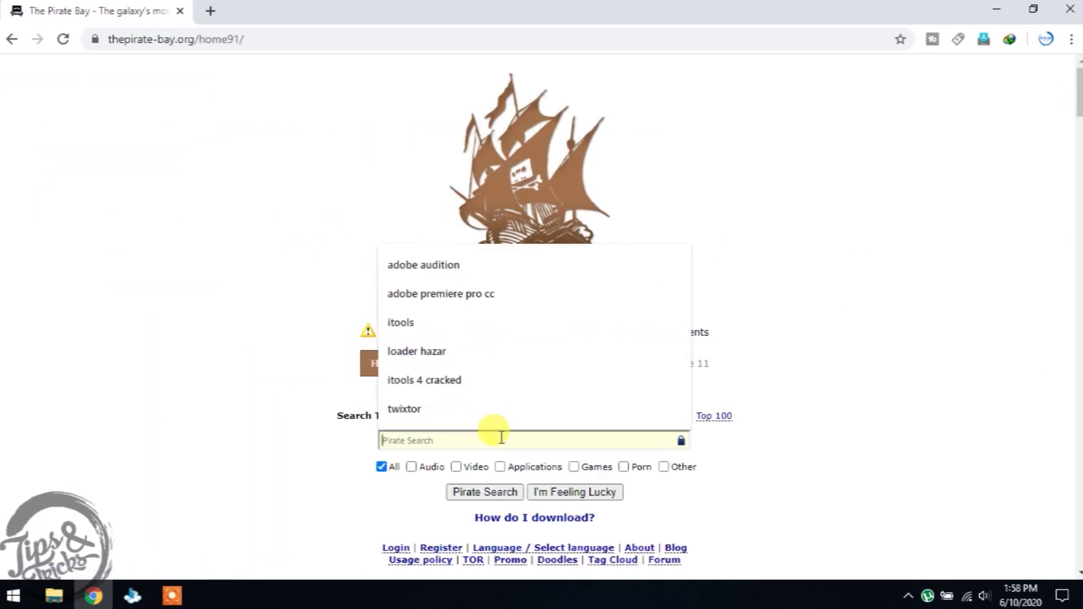
{"action": "type", "text": "re"}
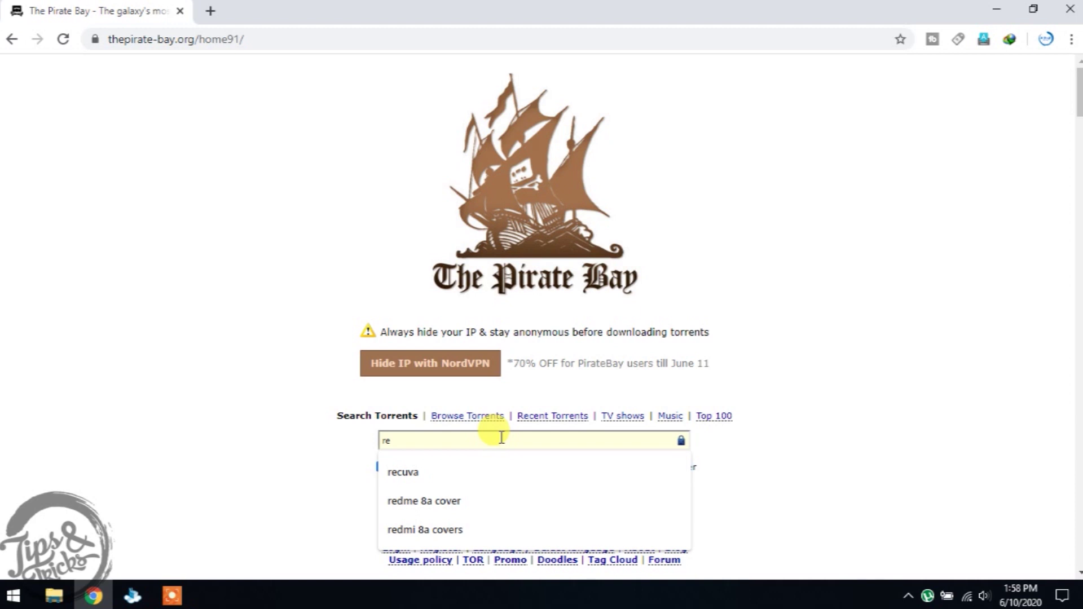
{"action": "type", "text": "cuva"}
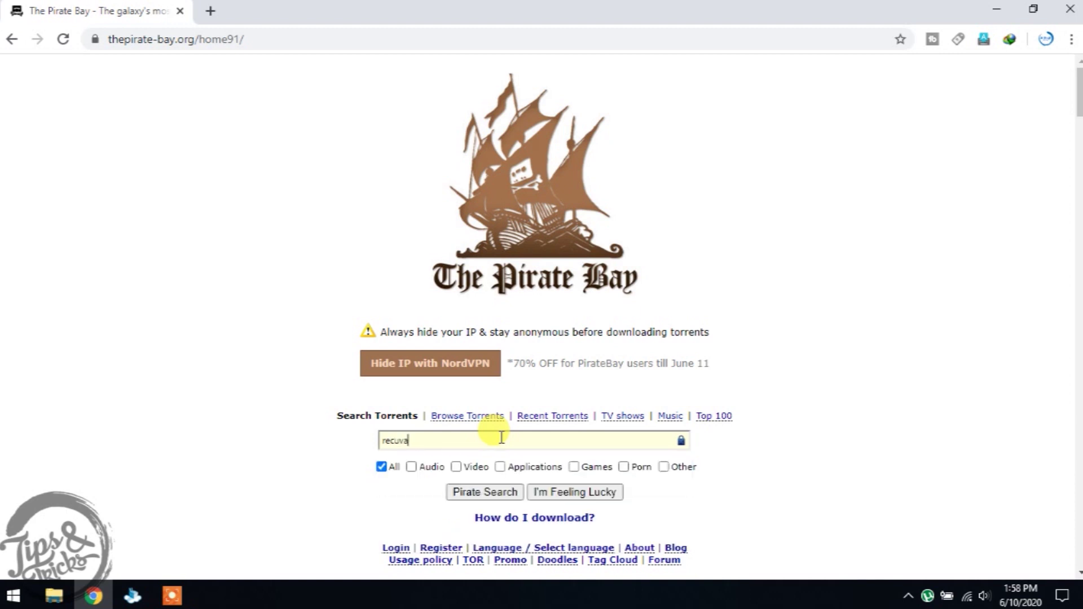
{"action": "key", "text": "Return"}
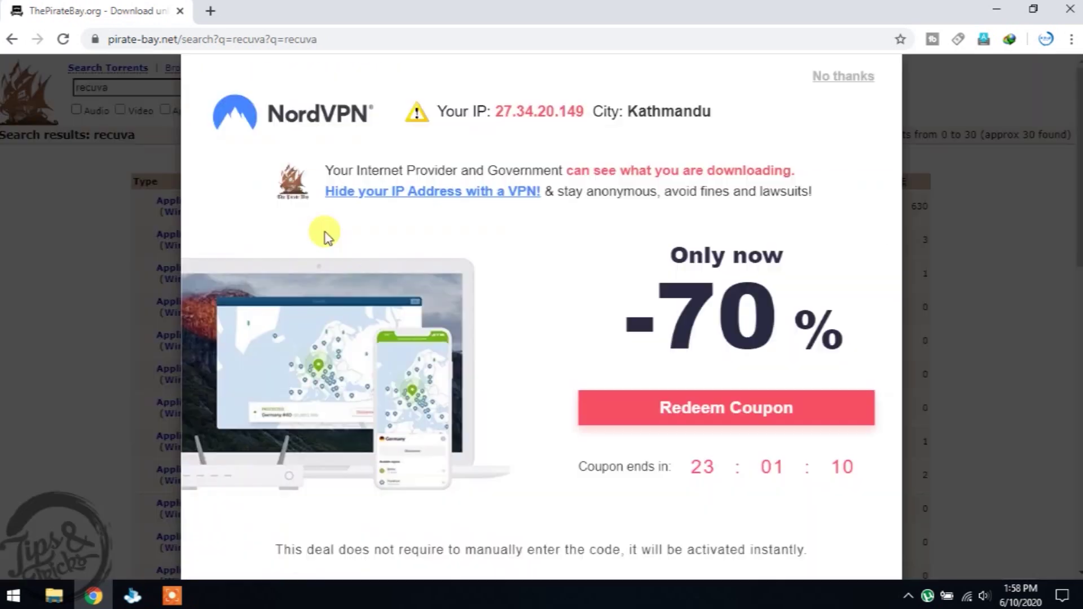
{"action": "left_click", "coordinate": [824, 75]}
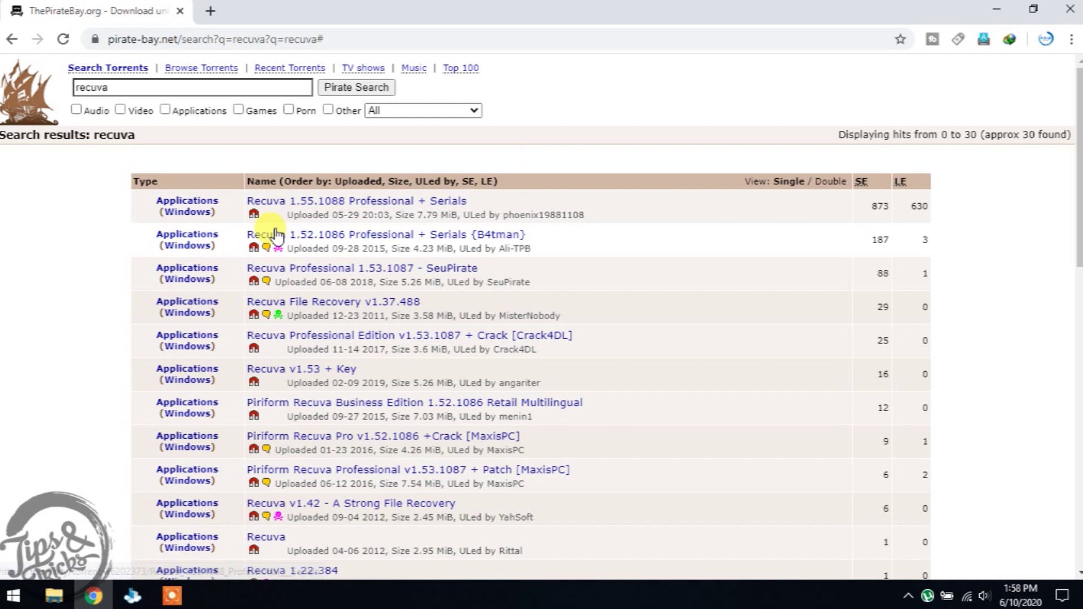
Open the Recuva 1.52.1086 Professional + Serials torrent and add it to µTorrent, saving to the Downloads folder
{"action": "left_click", "coordinate": [406, 236]}
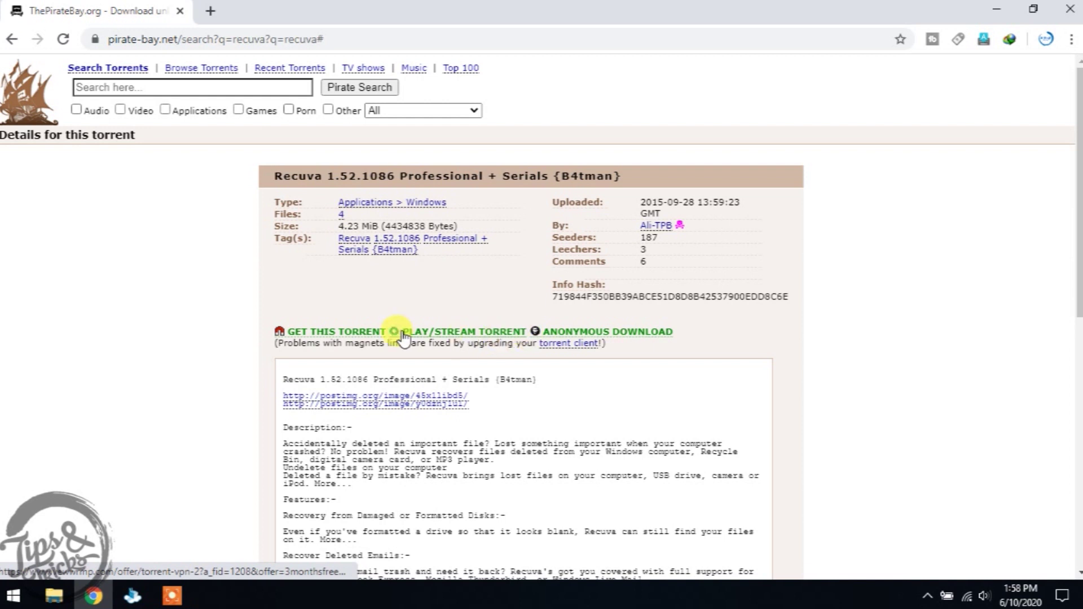
{"action": "left_click", "coordinate": [356, 332]}
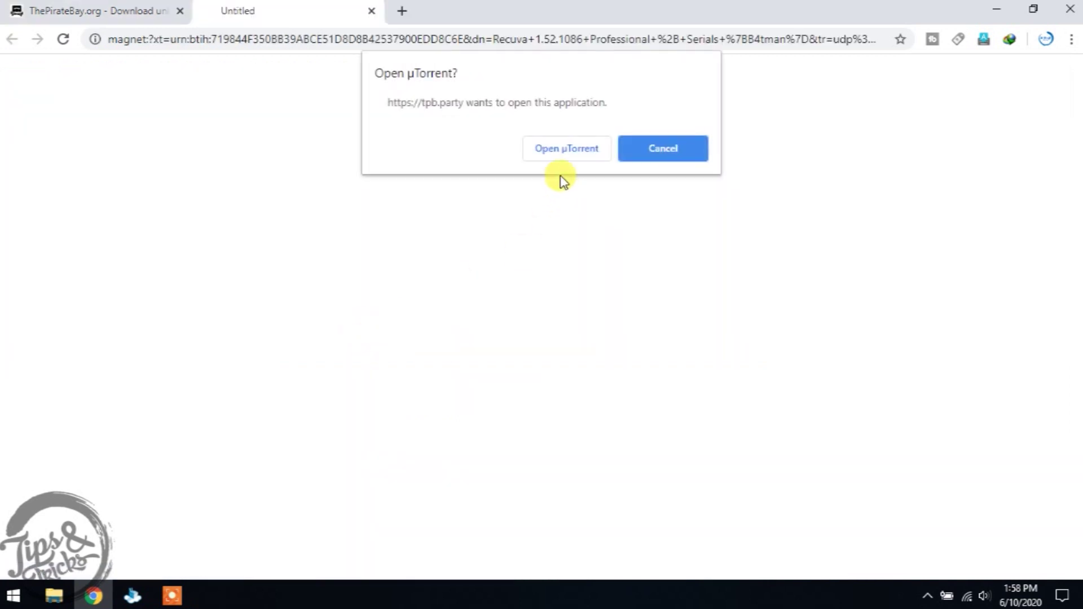
{"action": "left_click", "coordinate": [553, 152]}
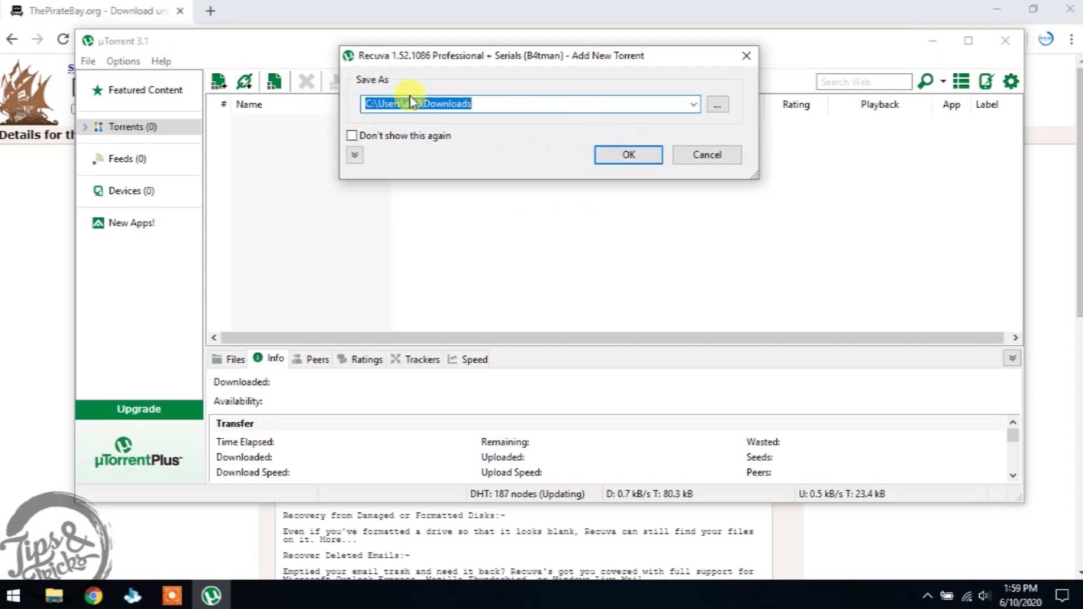
{"action": "left_click", "coordinate": [602, 158]}
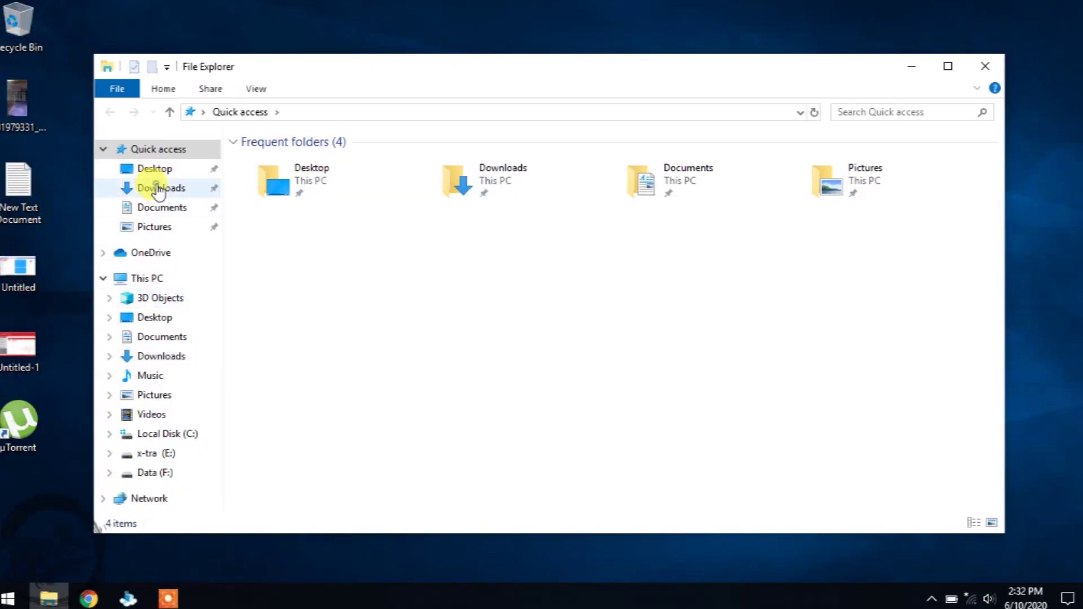
Open the Recuva 1.52.1086 folder in Downloads and read its Serials and Install Notes text files
{"action": "left_click", "coordinate": [157, 186]}
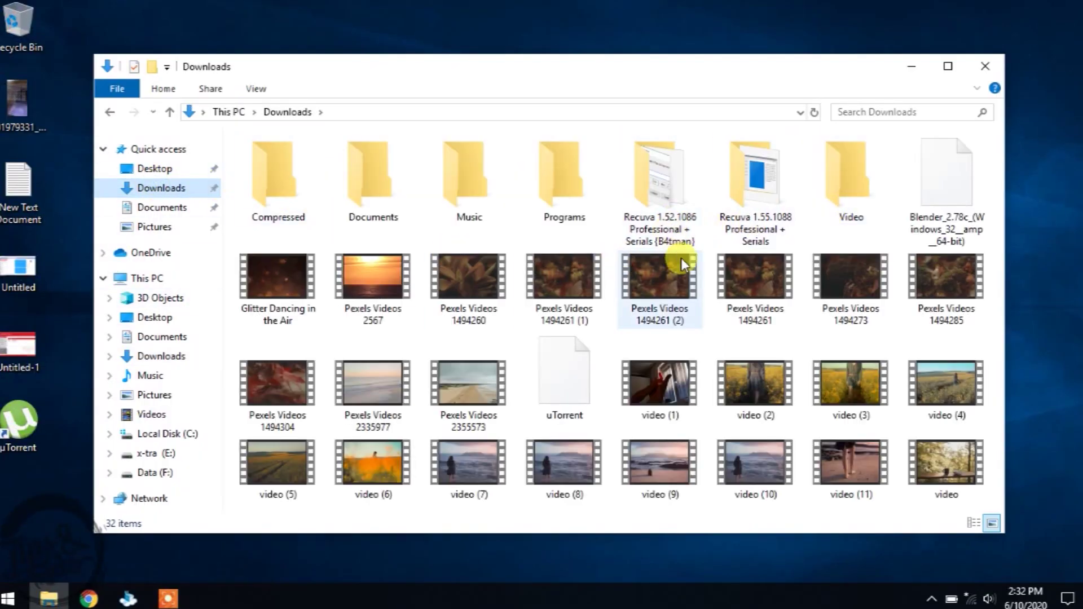
{"action": "double_click", "coordinate": [676, 198]}
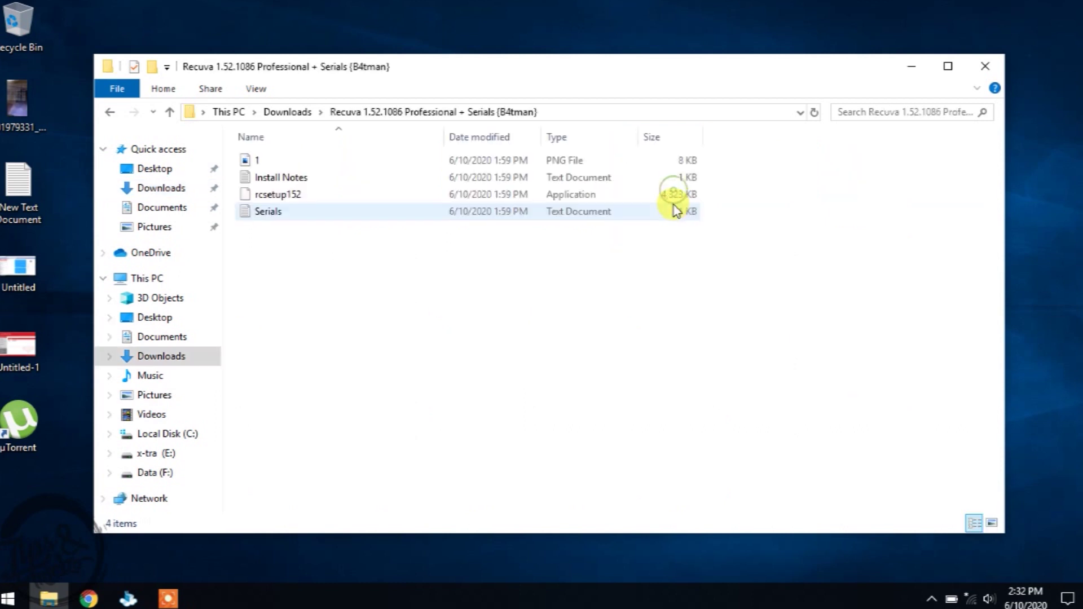
{"action": "double_click", "coordinate": [299, 212]}
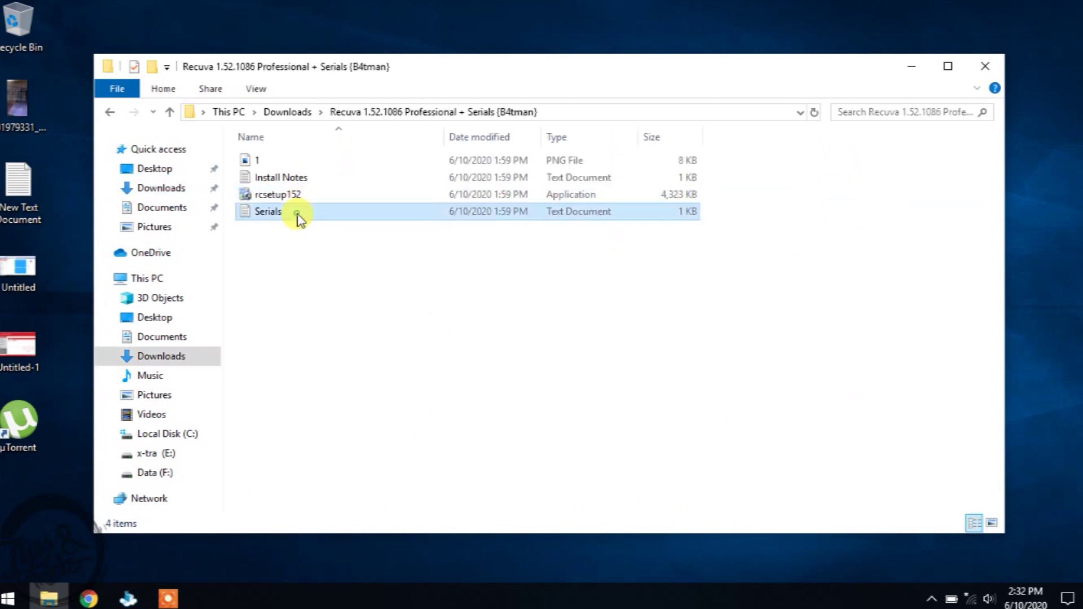
{"action": "double_click", "coordinate": [264, 178]}
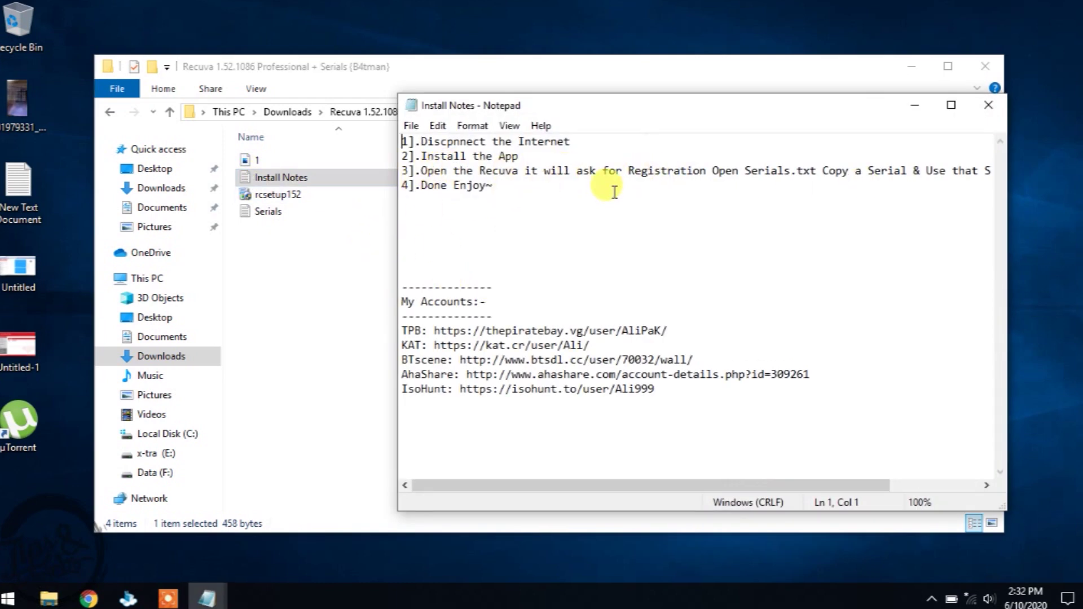
{"action": "left_click", "coordinate": [995, 110]}
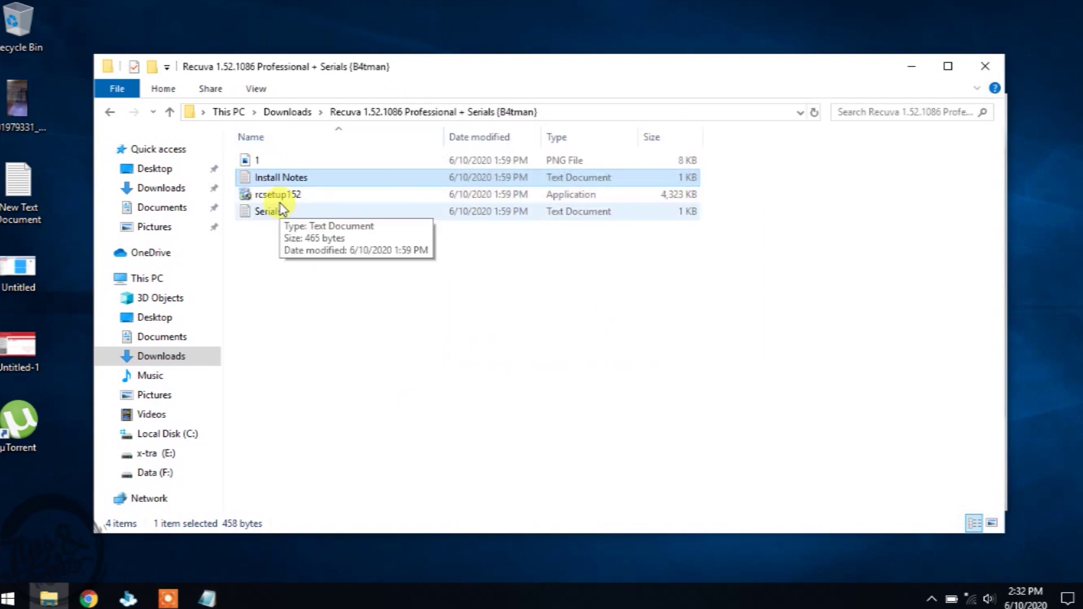
Install Recuva v1.52 from rcsetup152 in English, keeping all default install options, and finish the setup
{"action": "double_click", "coordinate": [296, 197]}
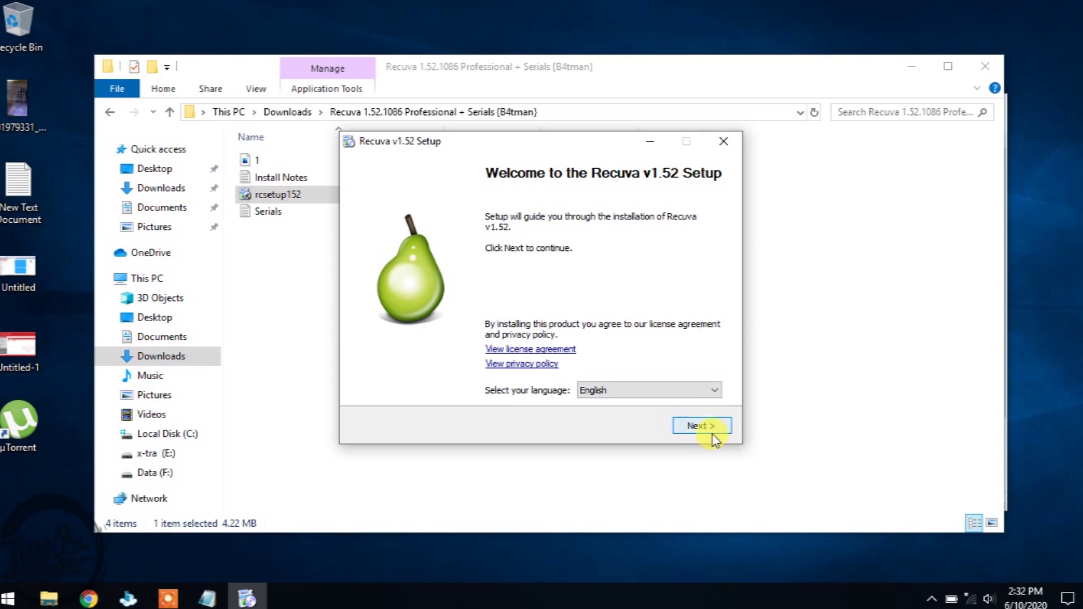
{"action": "left_click", "coordinate": [712, 435]}
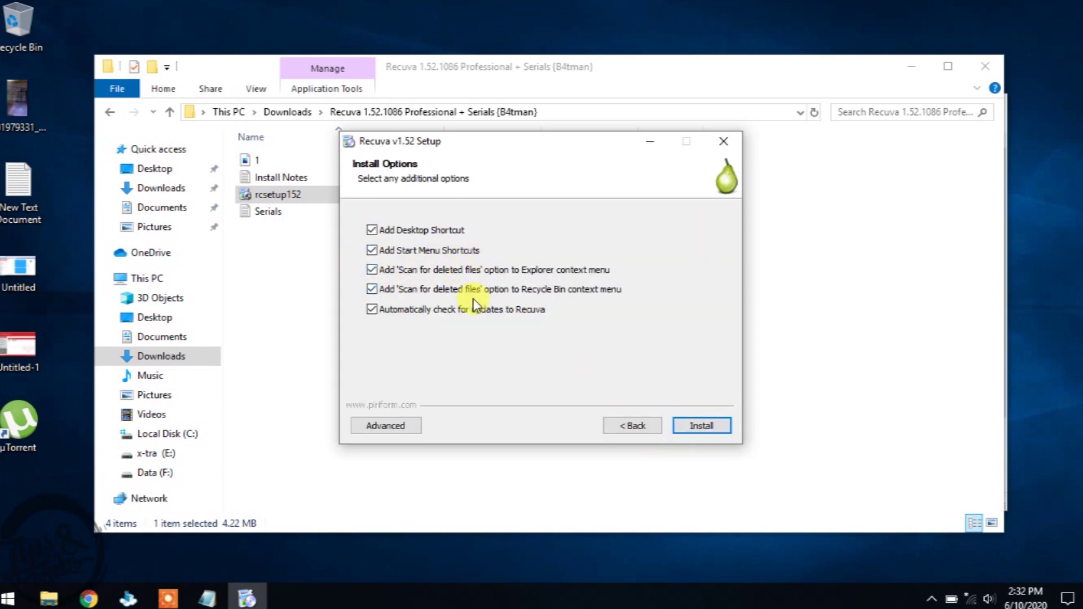
{"action": "left_click", "coordinate": [720, 430]}
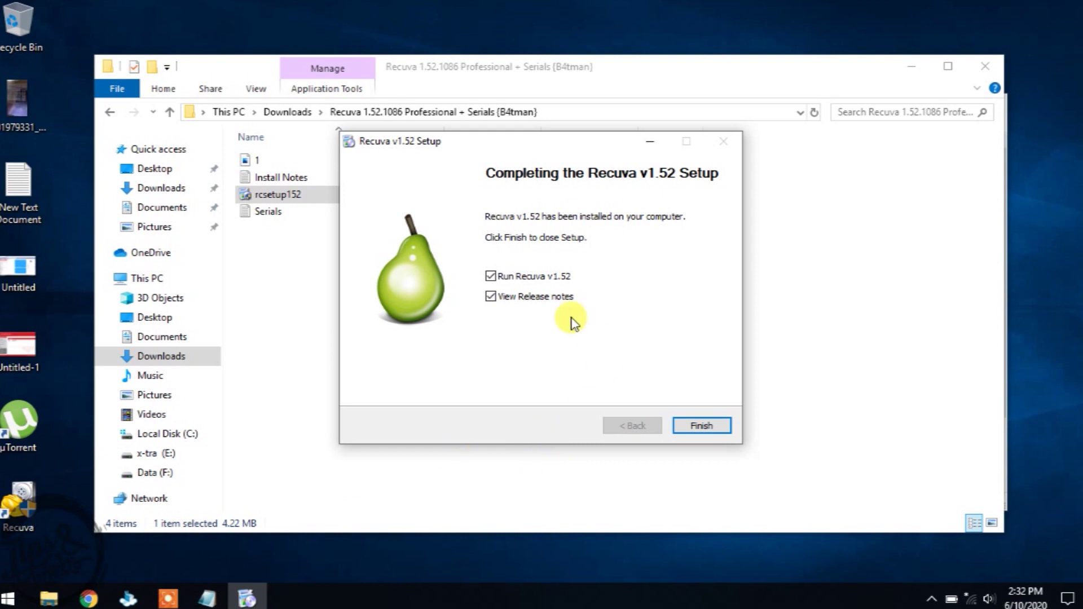
{"action": "left_click", "coordinate": [698, 427]}
Close the Recuva installer folder and return to the desktop
{"action": "left_click", "coordinate": [535, 213]}
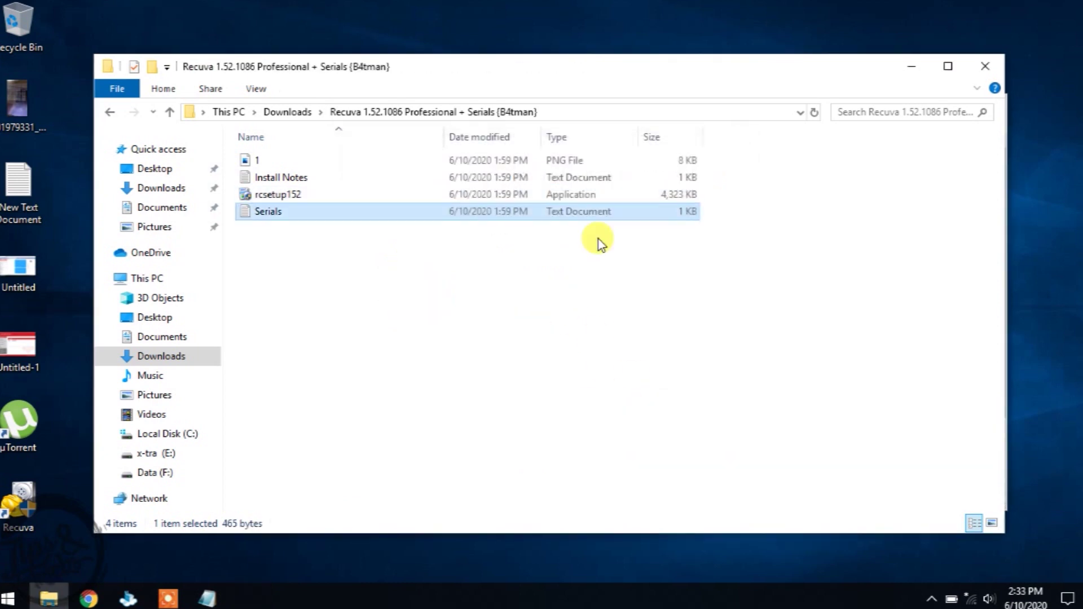
{"action": "left_click", "coordinate": [978, 68]}
{"action": "left_click", "coordinate": [987, 104]}
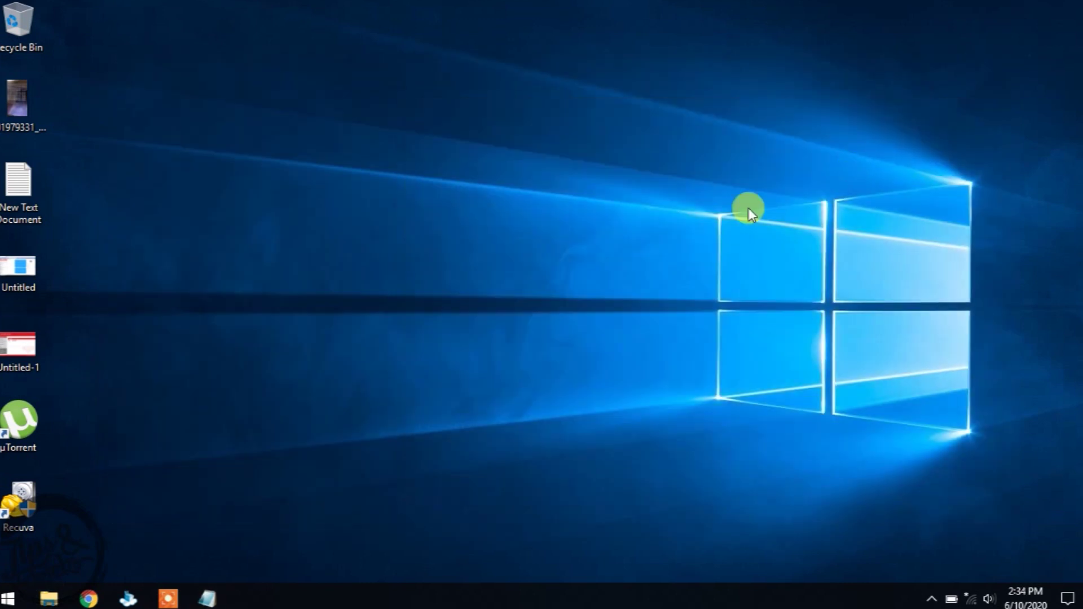
{"action": "right_click", "coordinate": [273, 352]}
{"action": "left_click", "coordinate": [292, 399]}
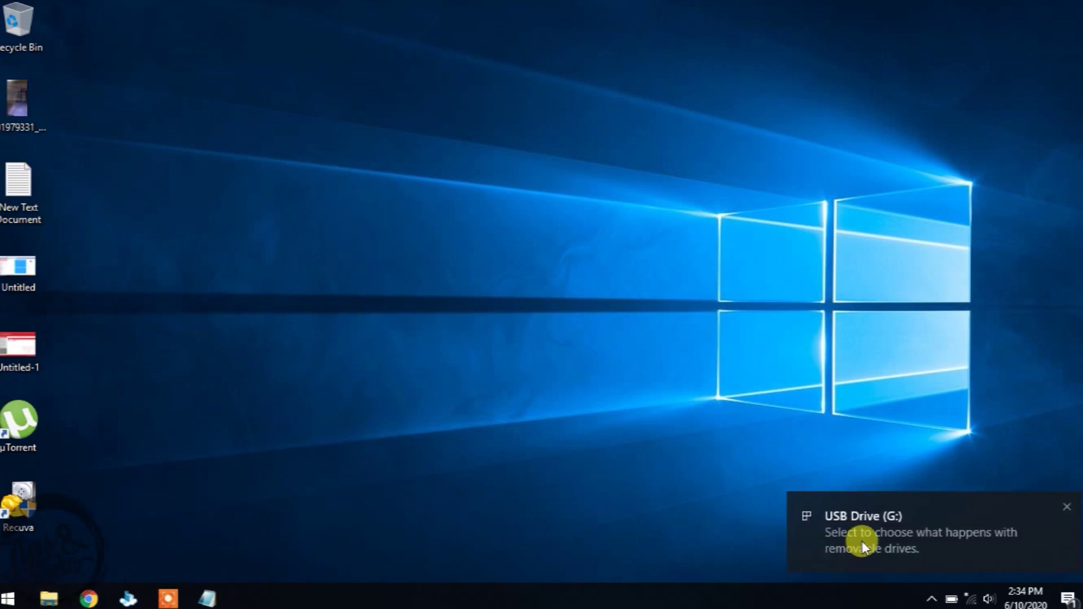
Open the newly connected USB Drive (G:) as a folder and refresh its contents
{"action": "left_click", "coordinate": [863, 556]}
{"action": "left_click", "coordinate": [891, 161]}
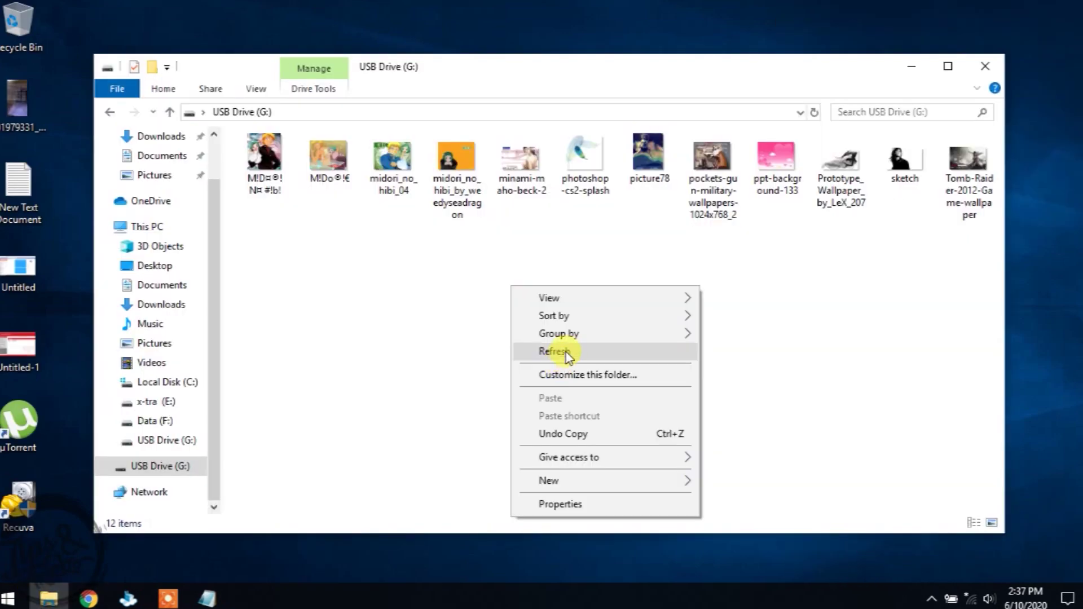
{"action": "left_click", "coordinate": [566, 352]}
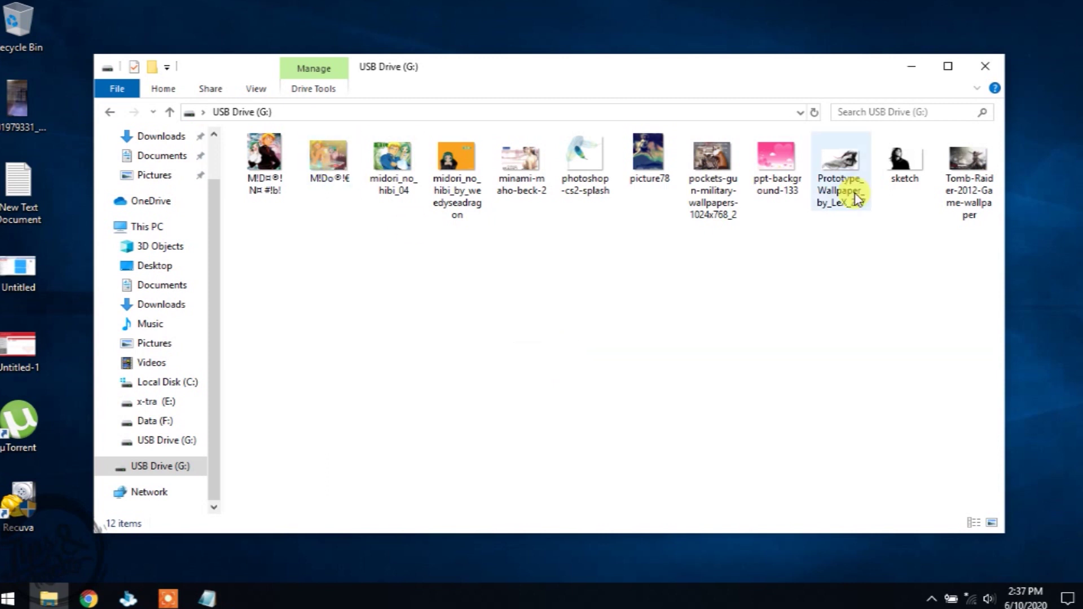
Delete all the image files on USB Drive (G:) and refresh the folder
{"action": "left_click_drag", "start_coordinate": [996, 320], "coordinate": [272, 121]}
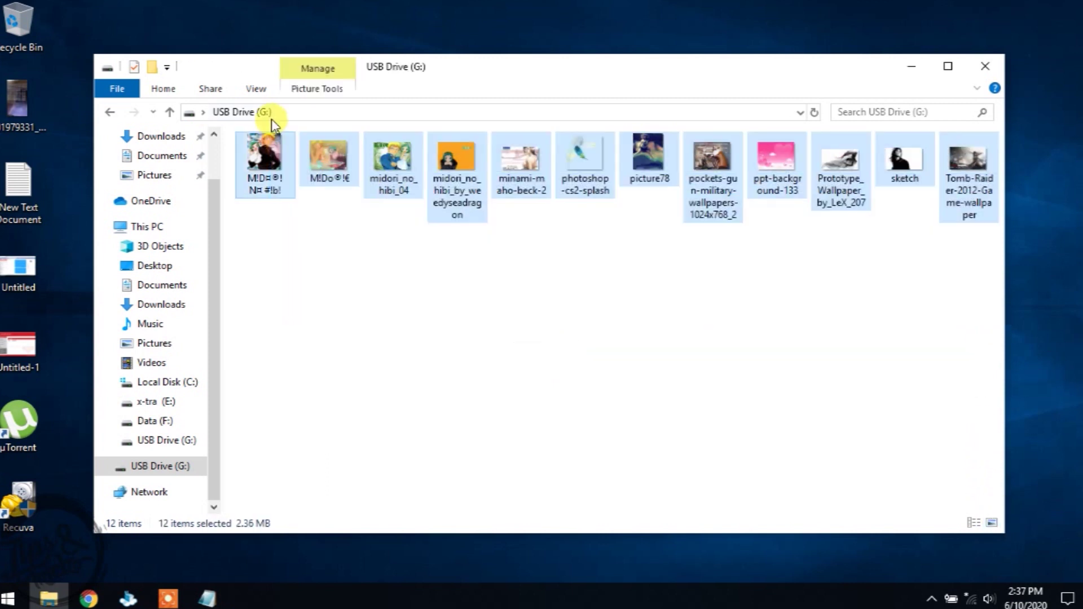
{"action": "key", "text": "Delete"}
{"action": "key", "text": "Return"}
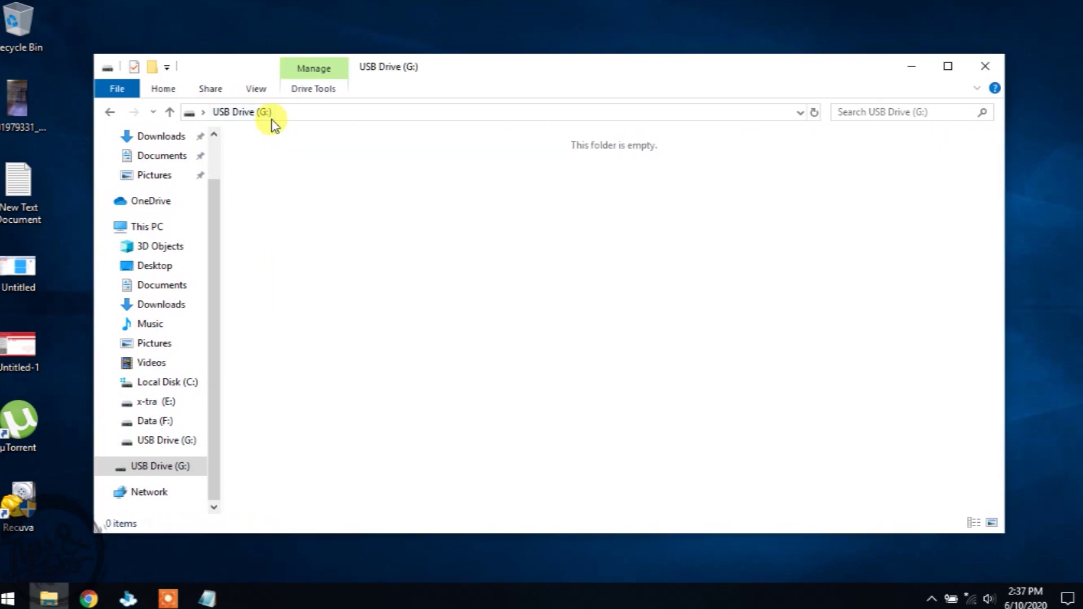
{"action": "right_click", "coordinate": [358, 189]}
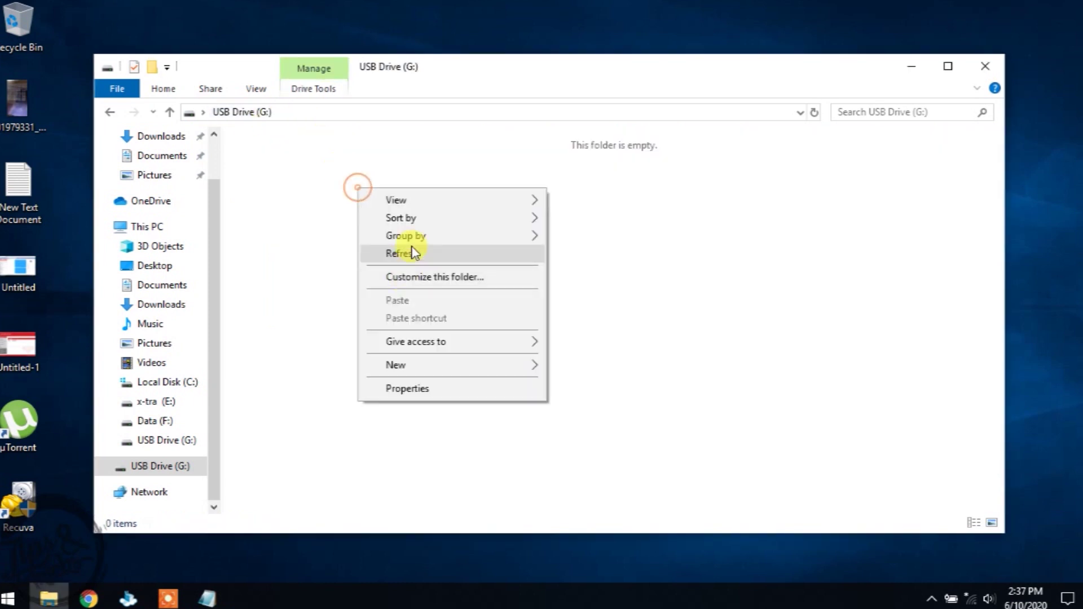
{"action": "left_click", "coordinate": [413, 251]}
{"action": "right_click", "coordinate": [413, 256]}
{"action": "left_click", "coordinate": [484, 320]}
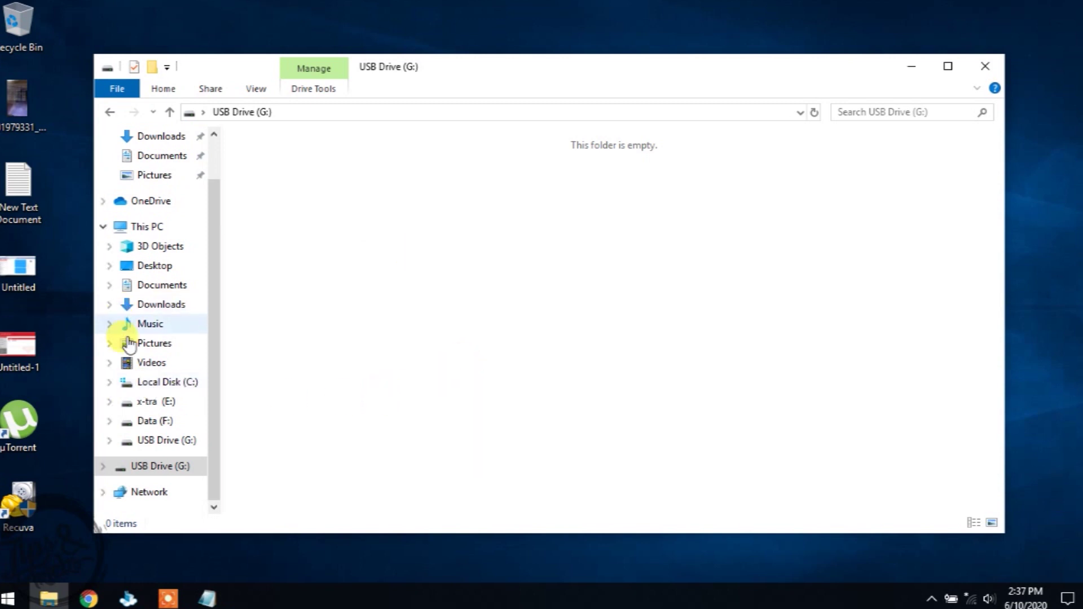
Scan USB Drive (G:) for deleted files with Recuva and preview the found midori_no_hibi images
{"action": "right_click", "coordinate": [161, 461]}
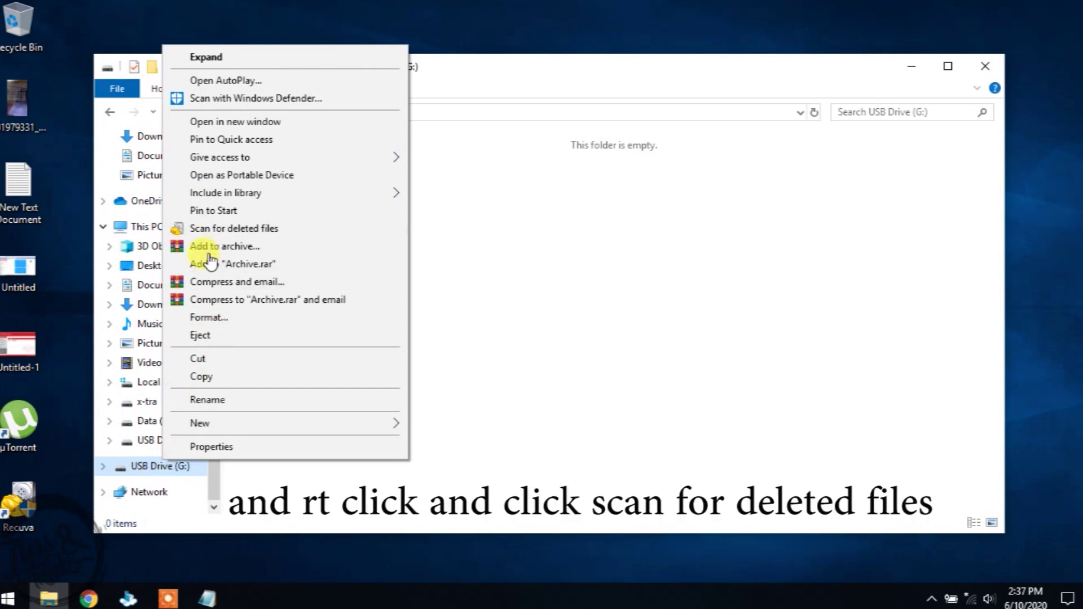
{"action": "left_click", "coordinate": [208, 228]}
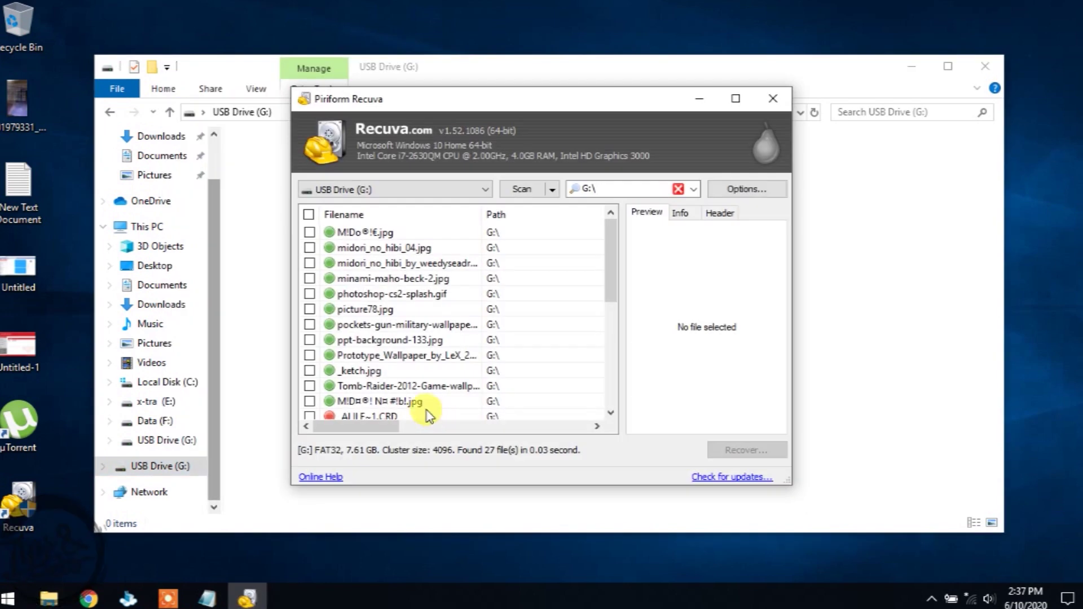
{"action": "left_click", "coordinate": [356, 247]}
{"action": "left_click", "coordinate": [362, 264]}
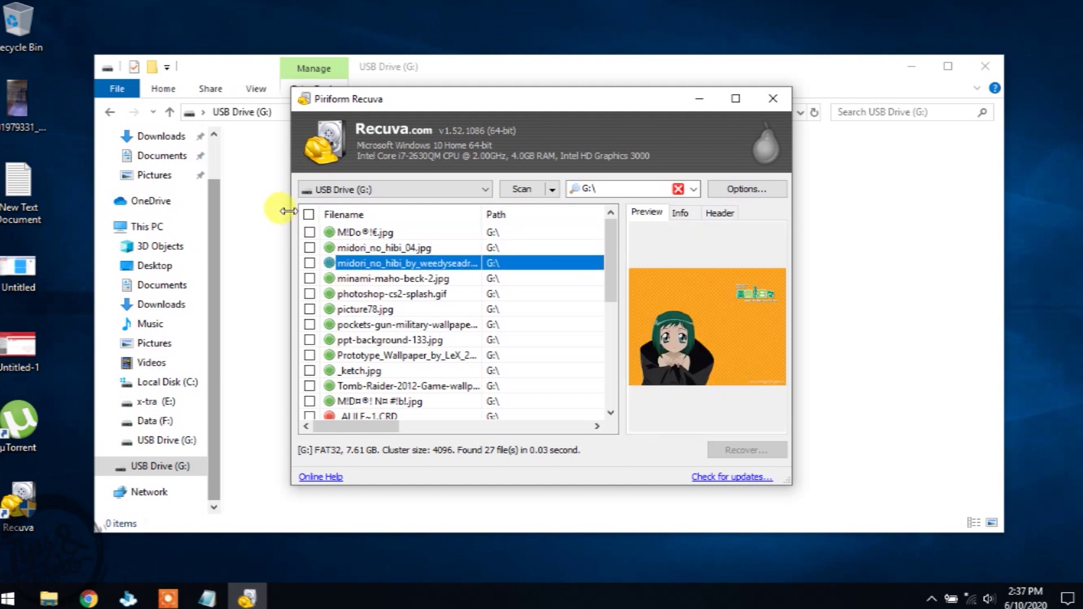
Mark all the deleted files found on USB Drive (G:) and start their recovery
{"action": "left_click", "coordinate": [309, 214]}
{"action": "scroll", "coordinate": [349, 304], "scroll_direction": "down", "scroll_amount": 2}
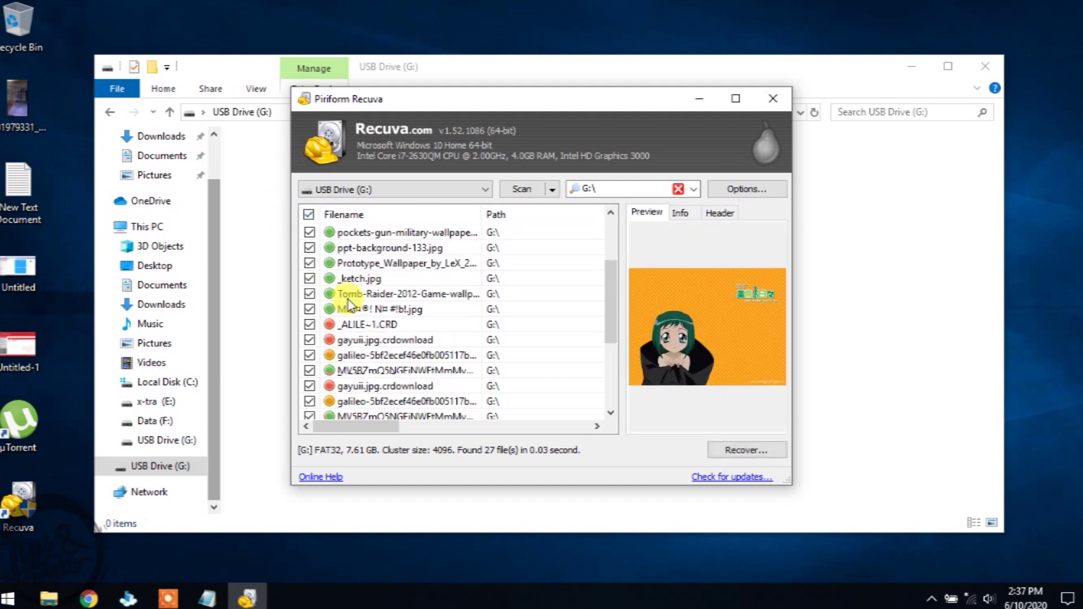
{"action": "left_click", "coordinate": [309, 325]}
{"action": "left_click", "coordinate": [309, 340]}
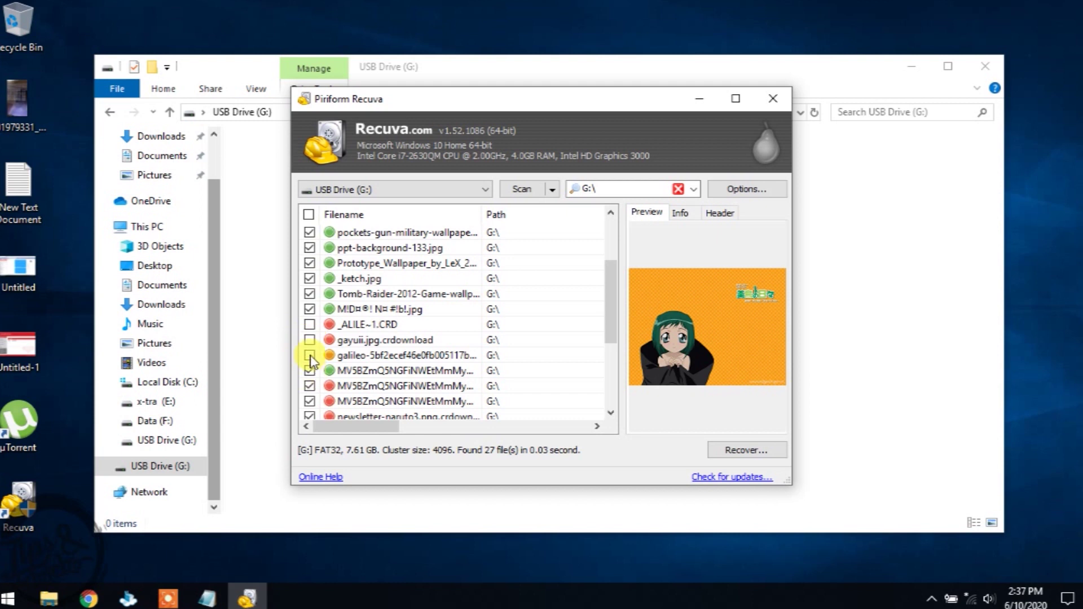
{"action": "left_click", "coordinate": [310, 331]}
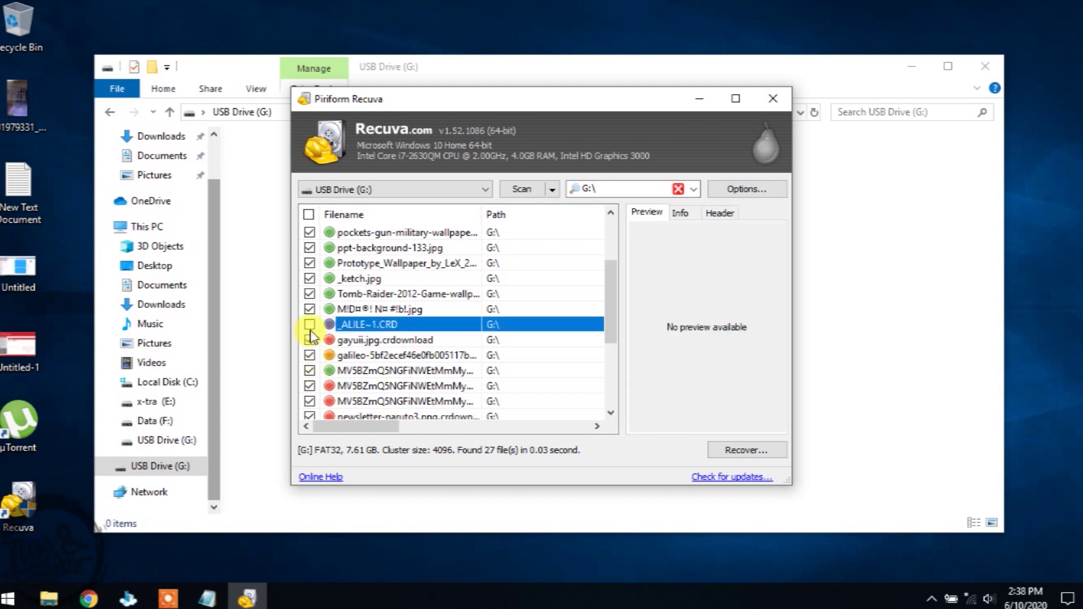
{"action": "scroll", "coordinate": [350, 383], "scroll_direction": "down", "scroll_amount": 3}
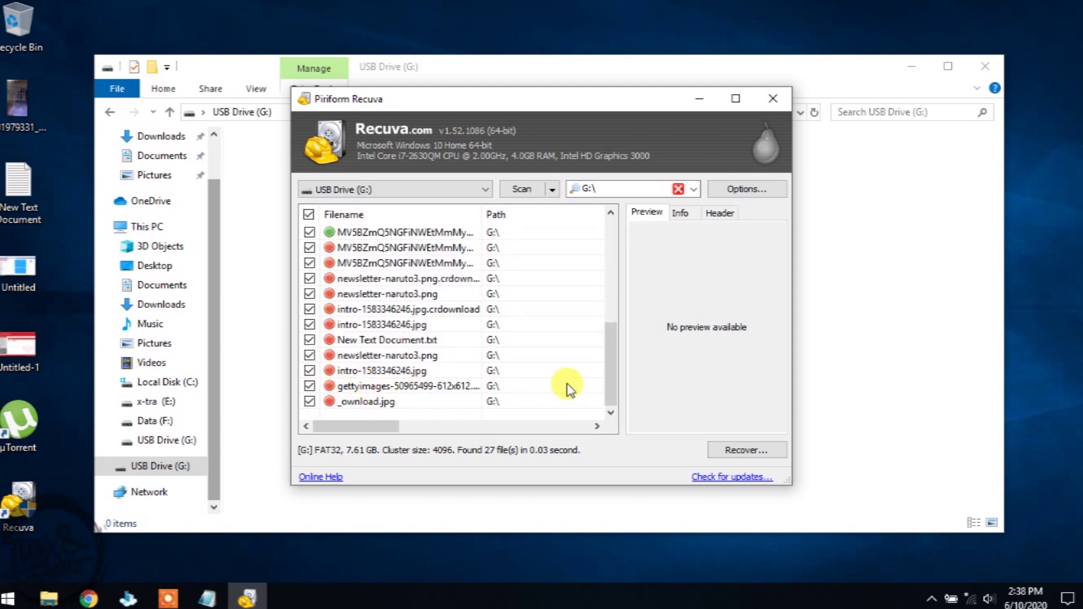
{"action": "scroll", "coordinate": [558, 381], "scroll_direction": "up", "scroll_amount": 5}
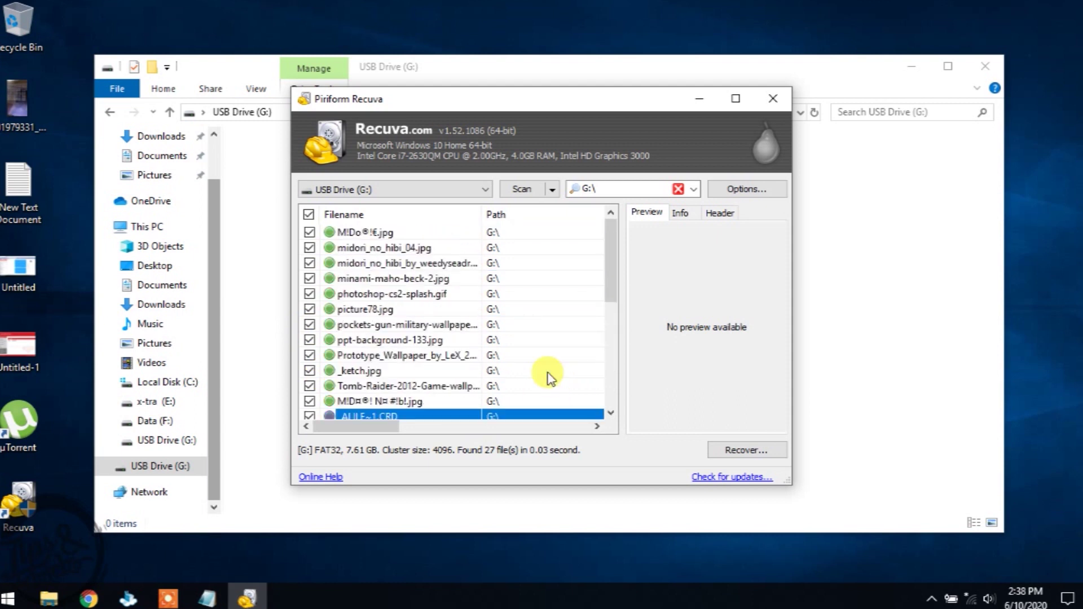
{"action": "left_click", "coordinate": [746, 450]}
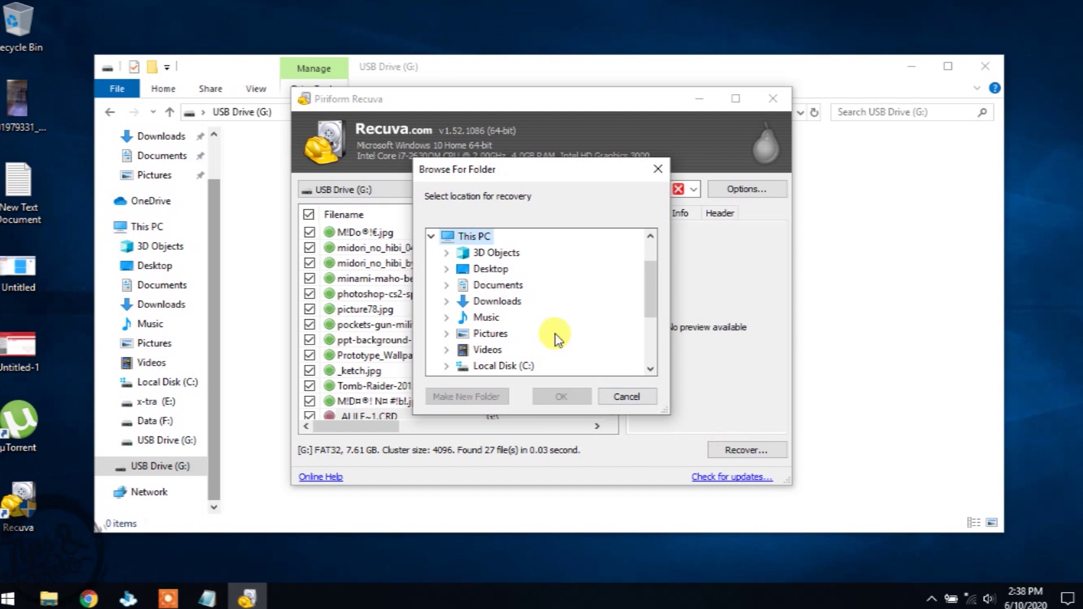
Try to use USB Drive (G:) as the recovery location, but decline restoring to the same drive
{"action": "scroll", "coordinate": [524, 350], "scroll_direction": "down", "scroll_amount": 2}
{"action": "left_click", "coordinate": [494, 336]}
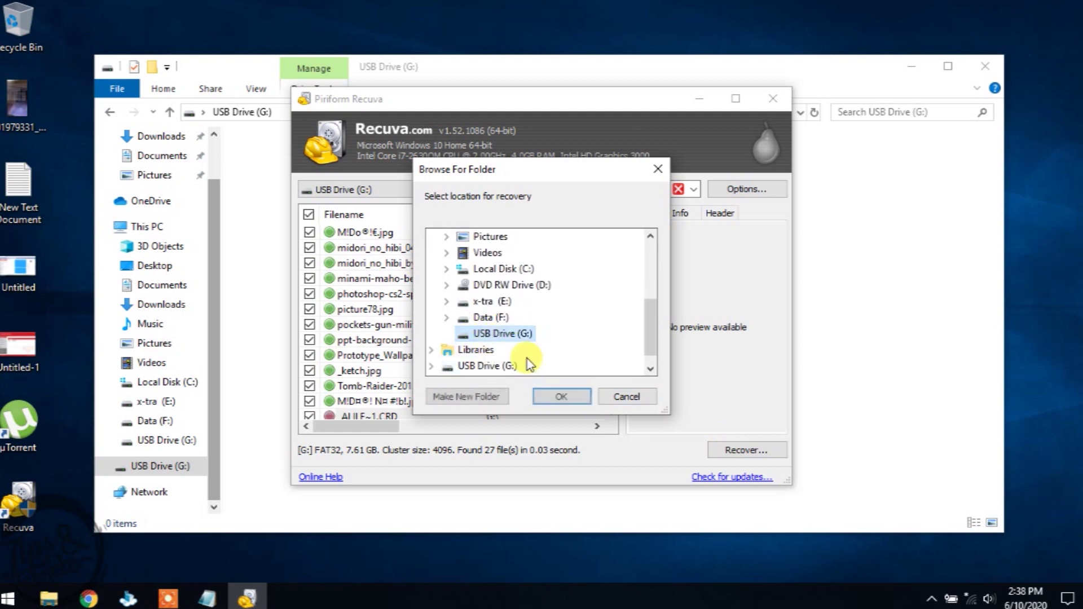
{"action": "left_click", "coordinate": [543, 398]}
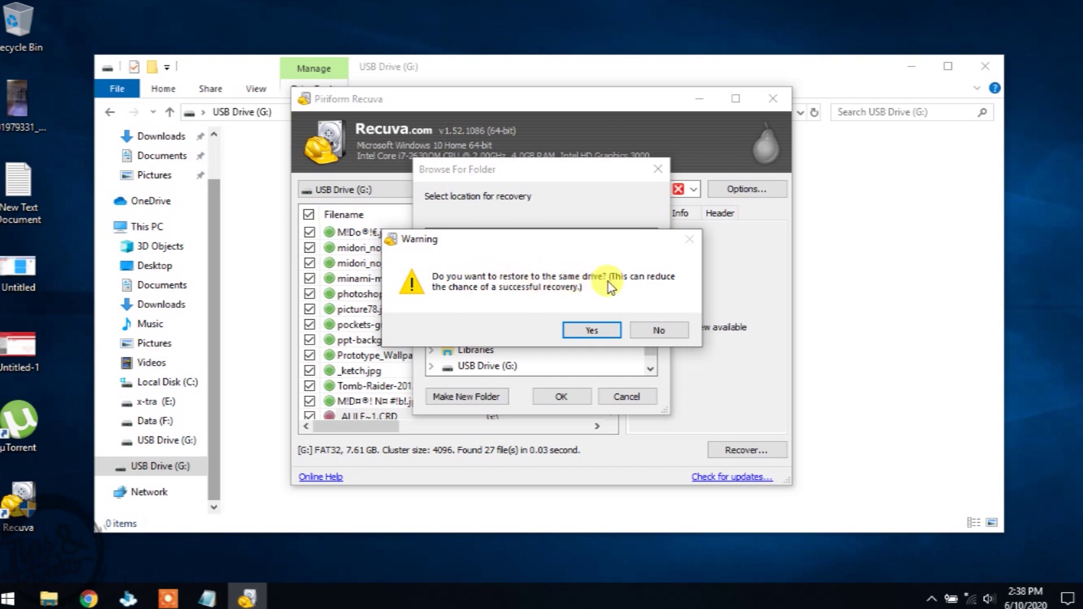
{"action": "left_click", "coordinate": [658, 330]}
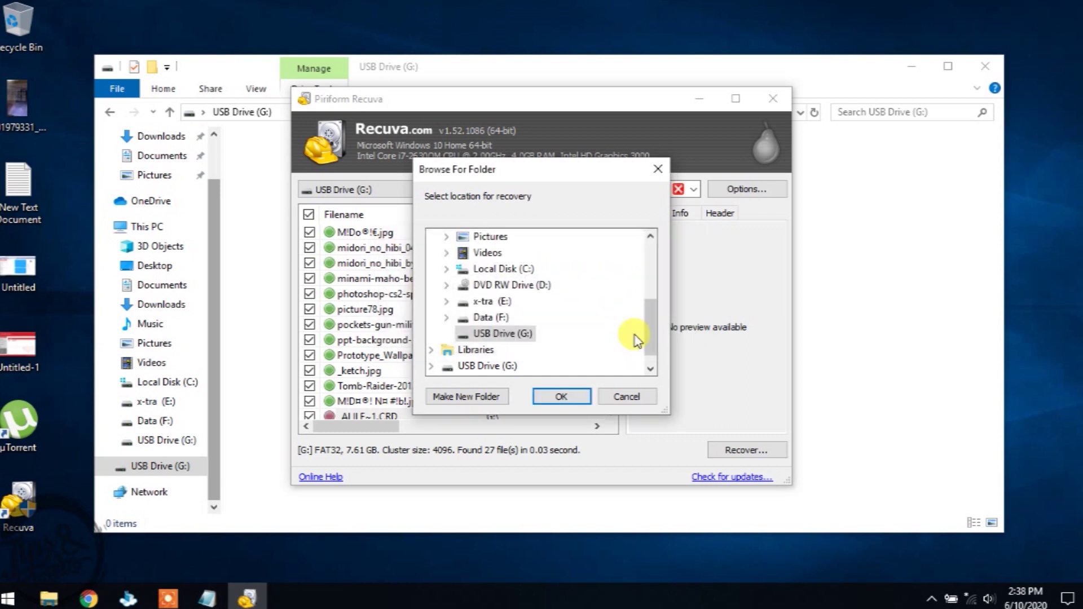
Create a new folder on the Desktop as the recovery location and rename it recovered
{"action": "scroll", "coordinate": [485, 322], "scroll_direction": "up", "scroll_amount": 2}
{"action": "left_click", "coordinate": [462, 271]}
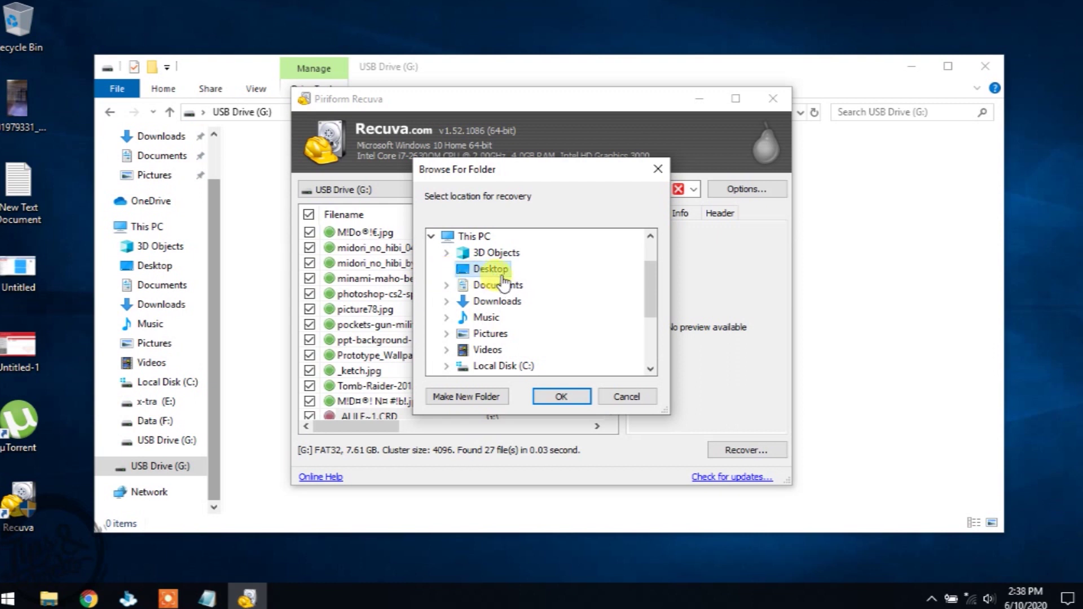
{"action": "left_click", "coordinate": [485, 397]}
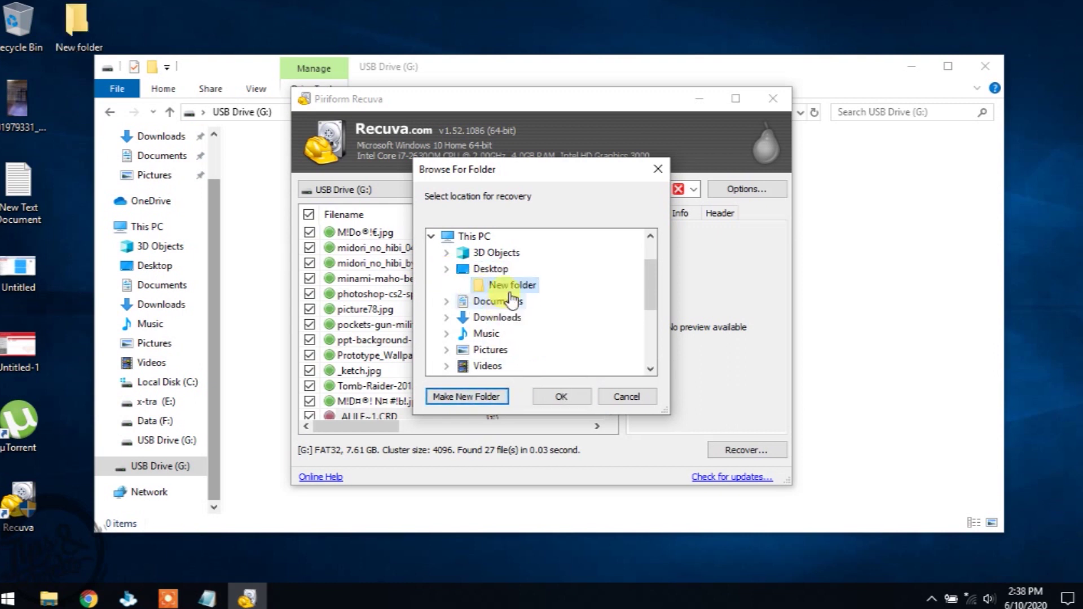
{"action": "right_click", "coordinate": [517, 287]}
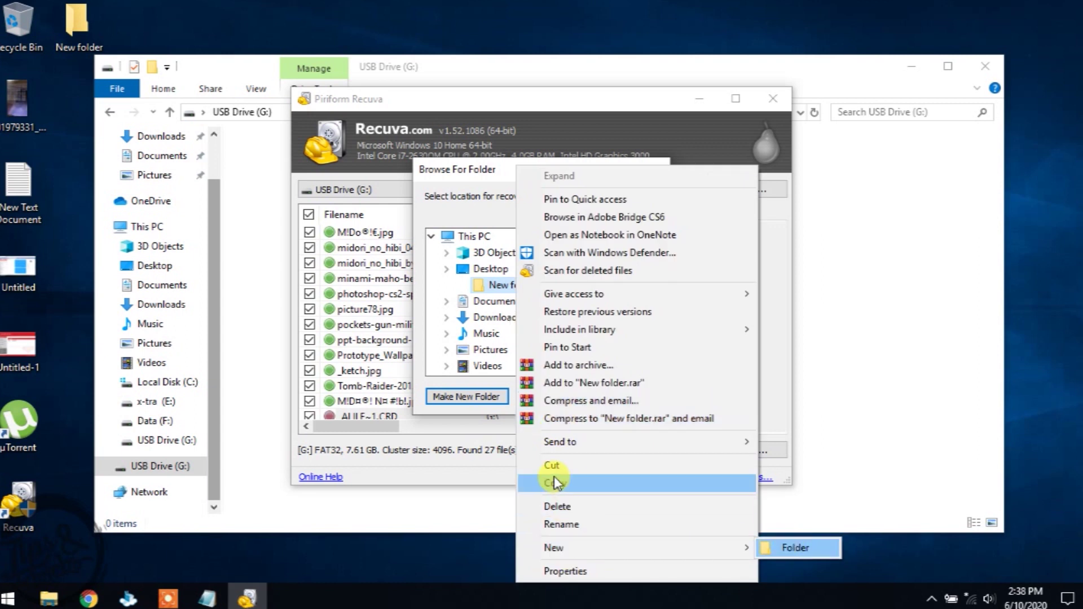
{"action": "left_click", "coordinate": [564, 524]}
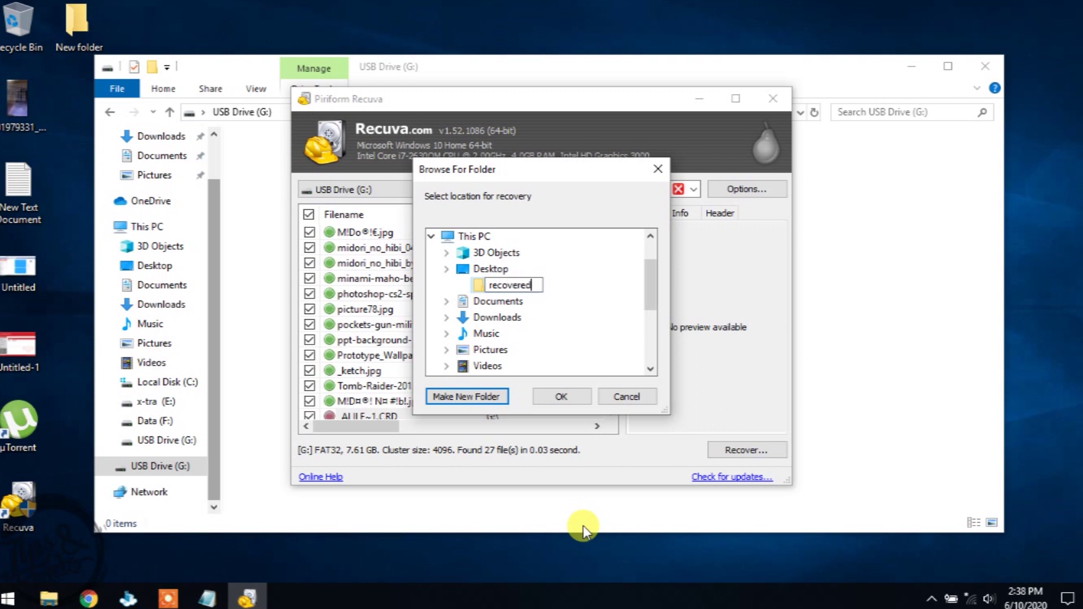
{"action": "type", "text": "recovered"}
Recover the marked files into the recovered folder and dismiss the completion summary
{"action": "left_click", "coordinate": [531, 289]}
{"action": "left_click", "coordinate": [573, 400]}
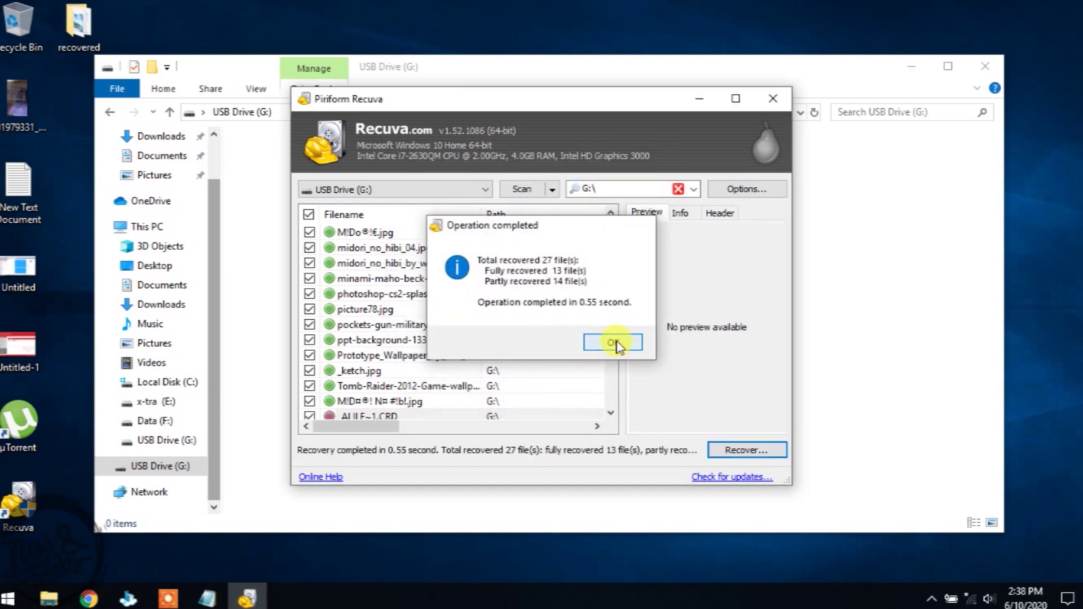
{"action": "left_click", "coordinate": [615, 343]}
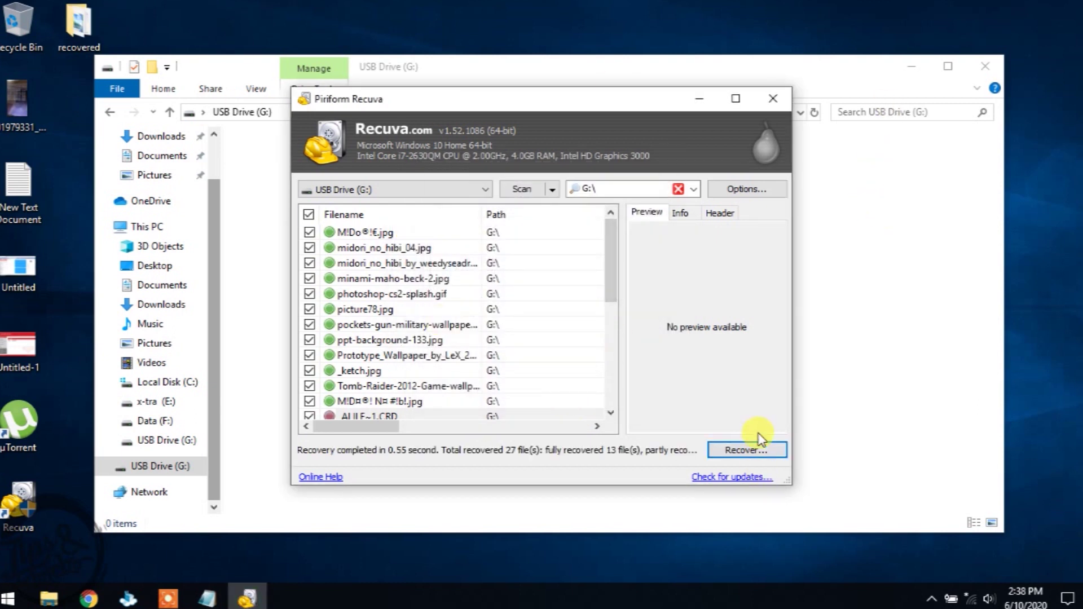
Close Recuva and the USB Drive (G:) folder window to return to the desktop
{"action": "left_click", "coordinate": [769, 102]}
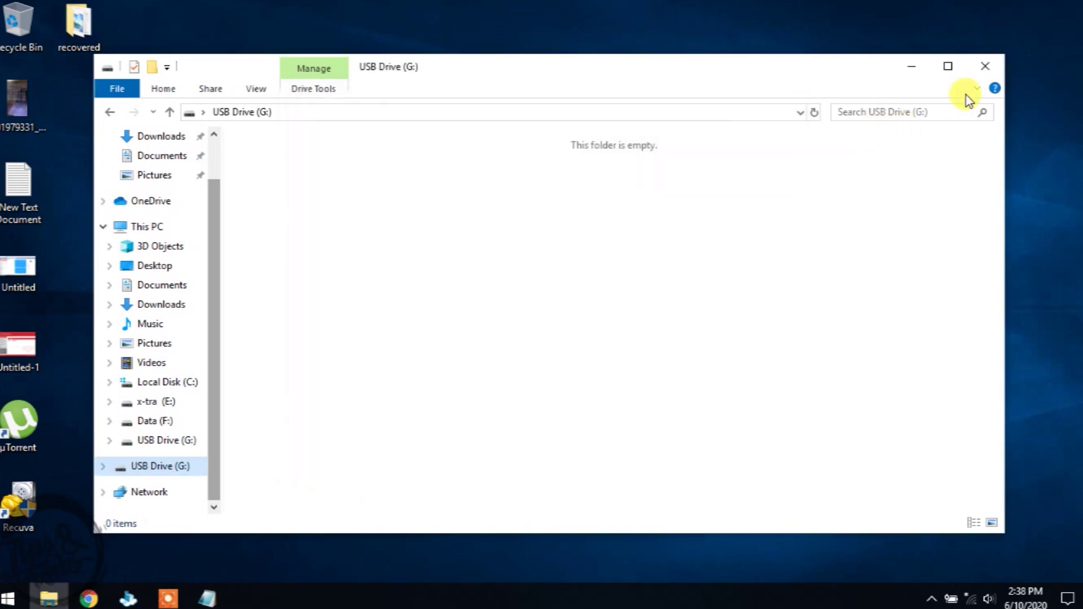
{"action": "left_click_drag", "start_coordinate": [764, 63], "coordinate": [859, 65]}
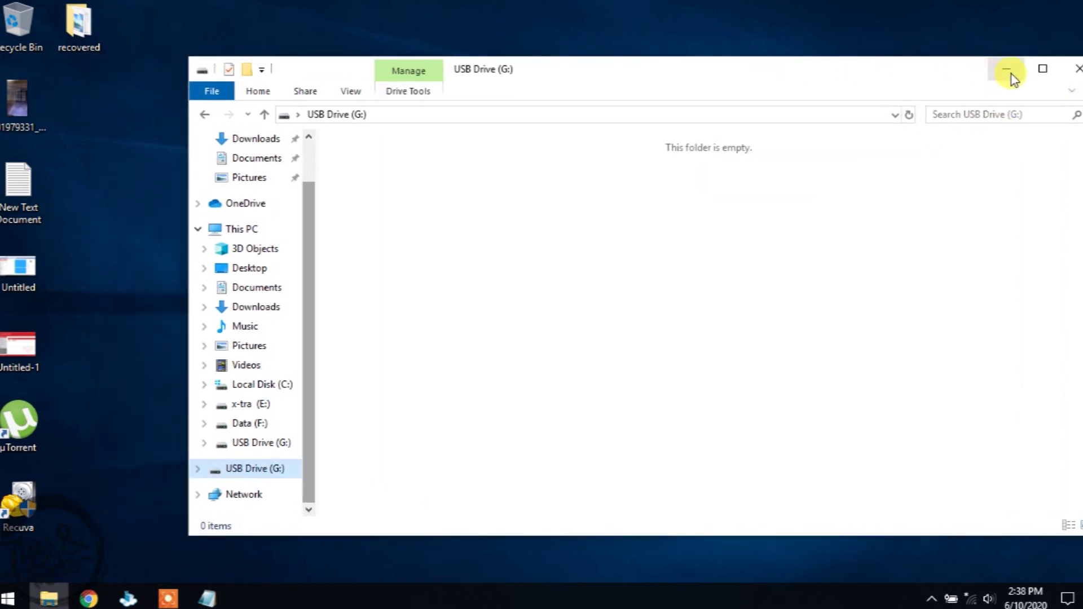
{"action": "left_click", "coordinate": [1076, 69]}
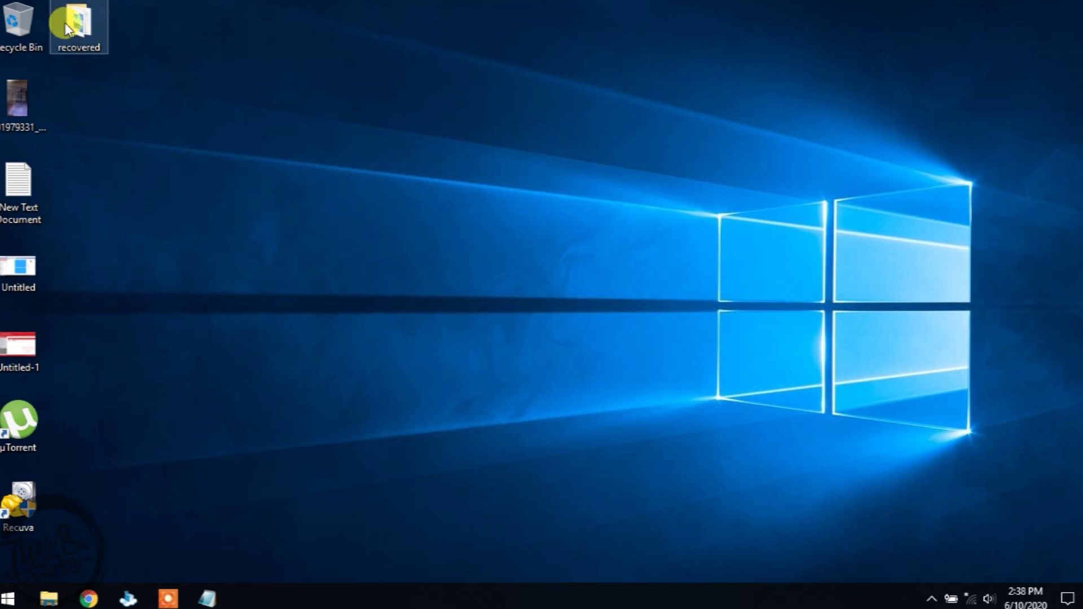
Open the recovered folder on the desktop, look through the restored files, and close it
{"action": "double_click", "coordinate": [79, 29]}
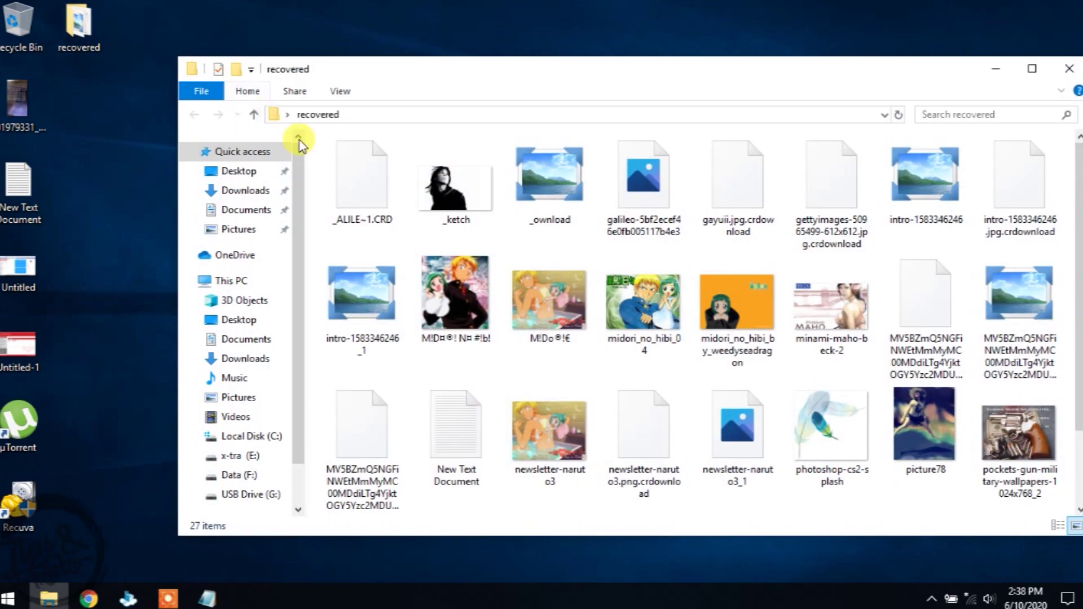
{"action": "scroll", "coordinate": [691, 299], "scroll_direction": "down", "scroll_amount": 2}
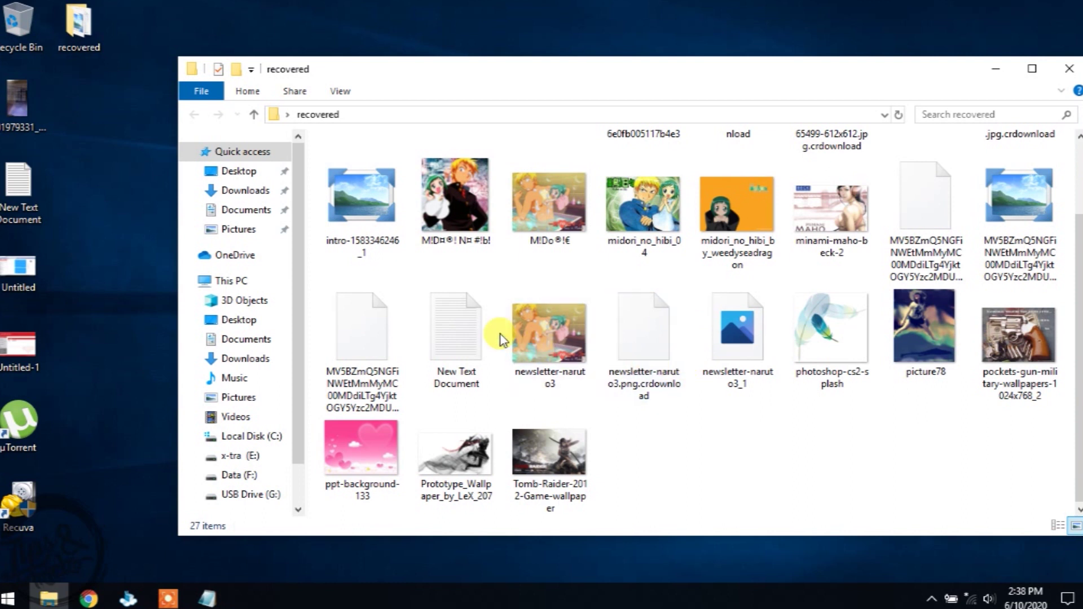
{"action": "scroll", "coordinate": [501, 335], "scroll_direction": "up", "scroll_amount": 2}
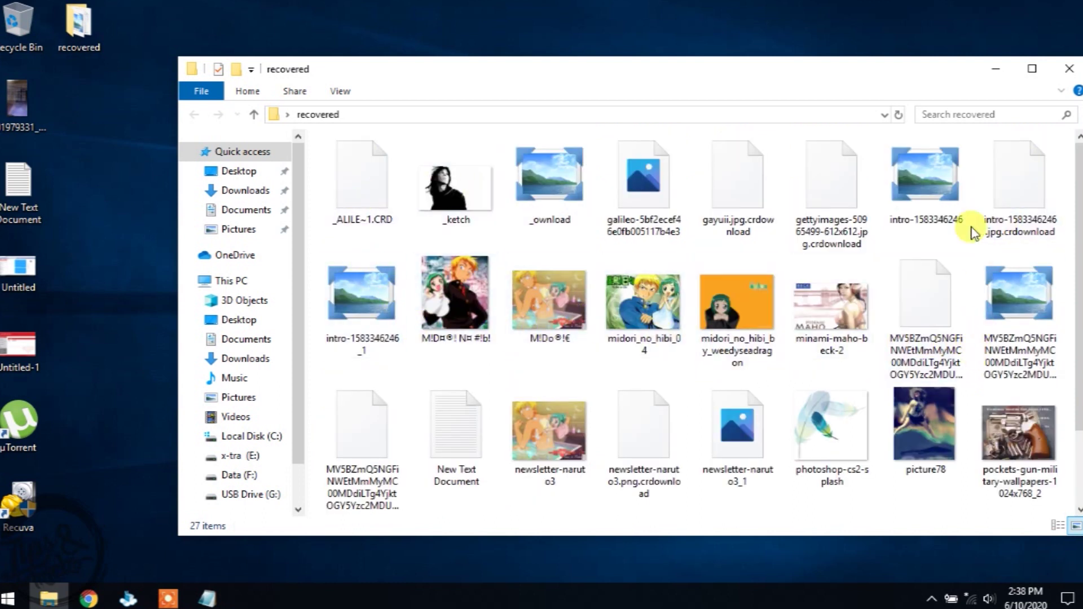
{"action": "scroll", "coordinate": [486, 242], "scroll_direction": "down", "scroll_amount": 2}
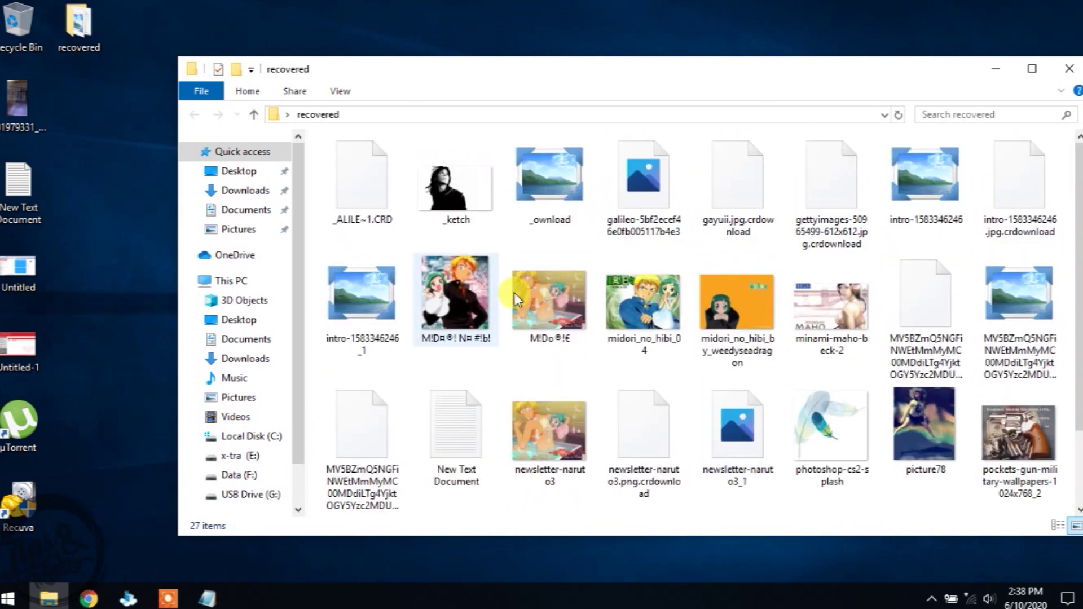
{"action": "left_click", "coordinate": [1075, 72]}
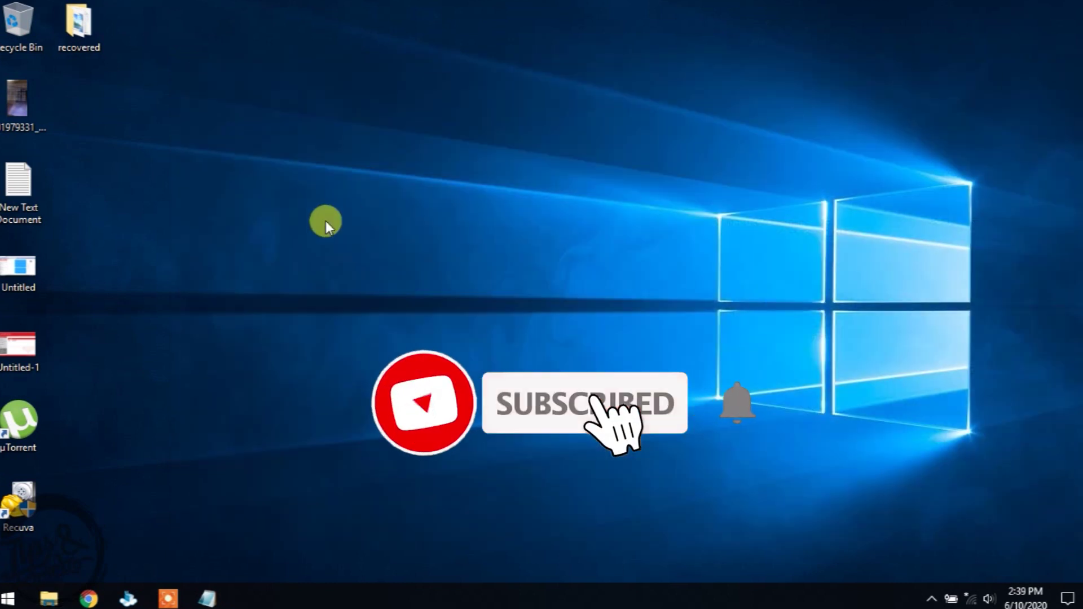